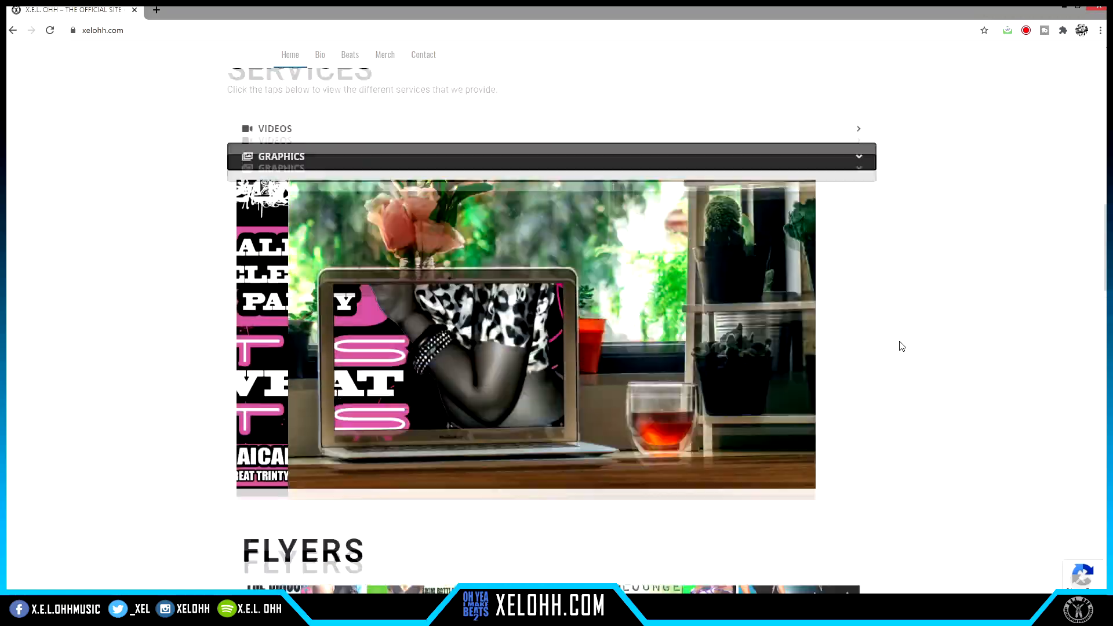
scroll(902, 346, "down", 20)
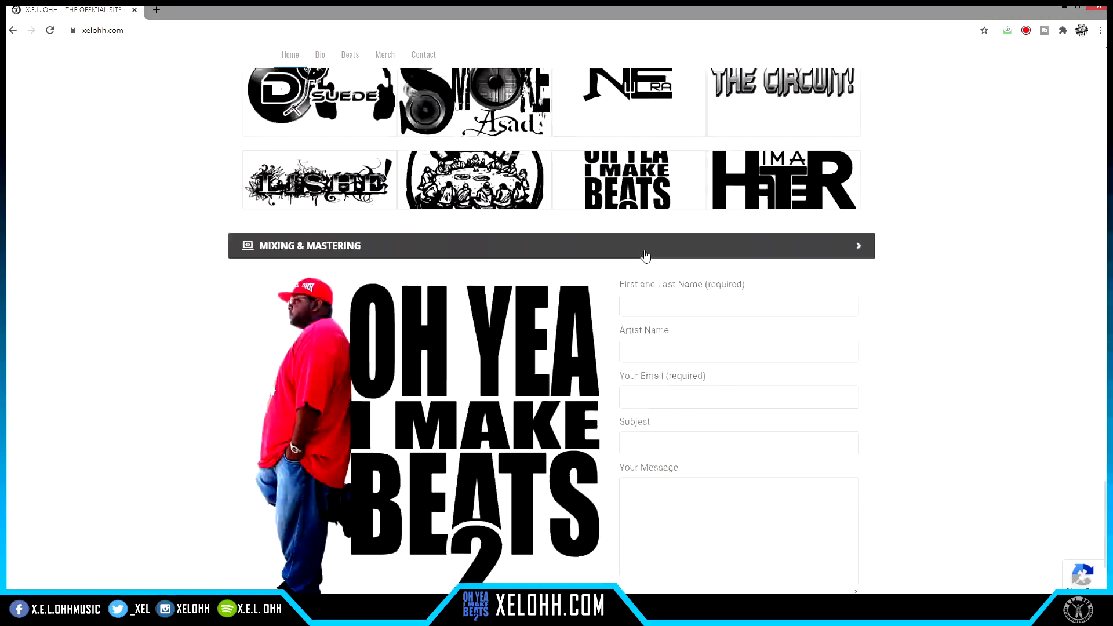
scroll(875, 336, "down", 10)
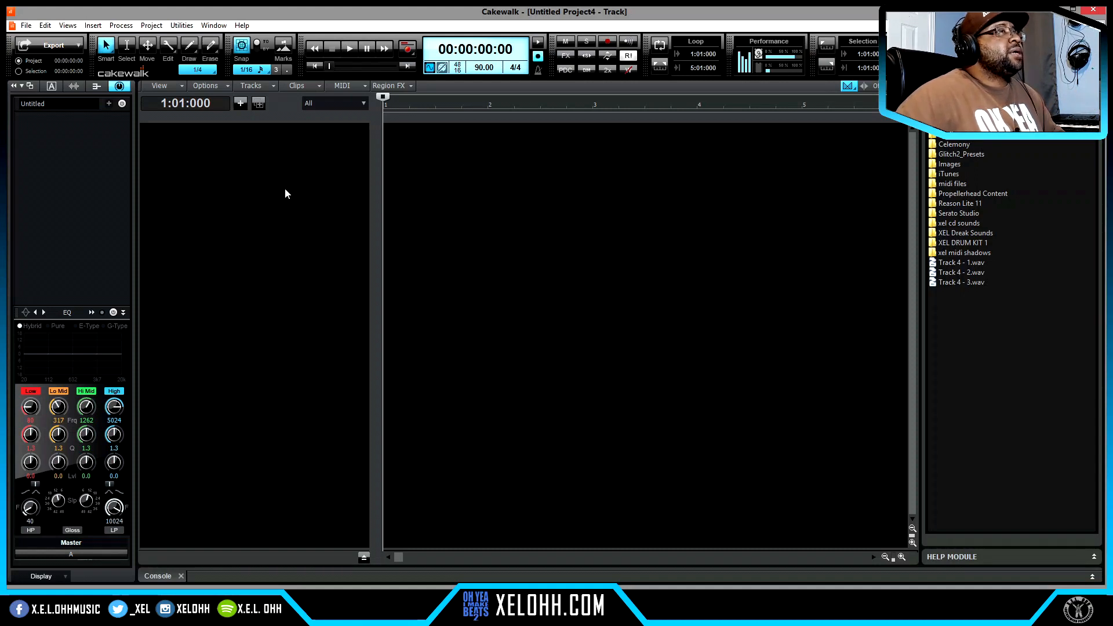
Insert the XEL Sitala Kit Just Drums 1 track template into the empty project.
right_click(250, 191)
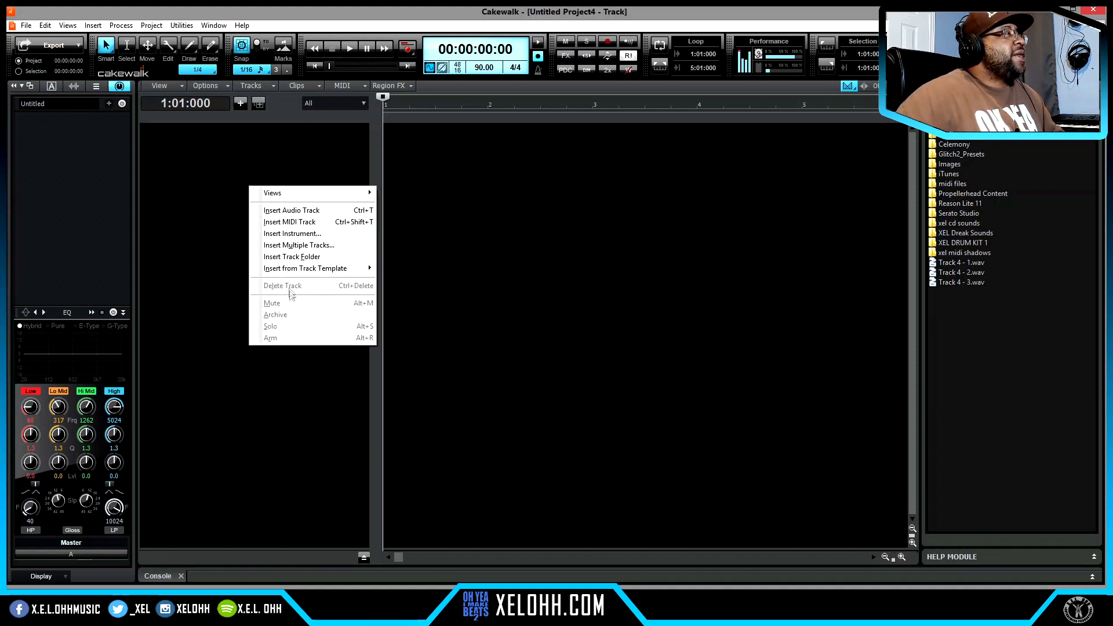
mouse_move(323, 270)
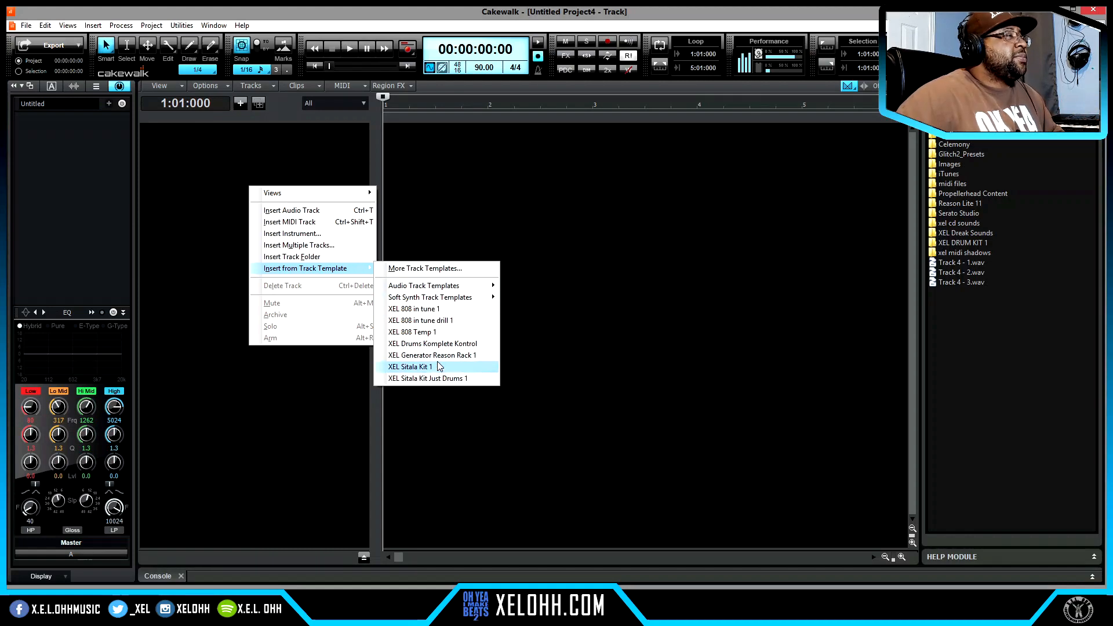
left_click(431, 380)
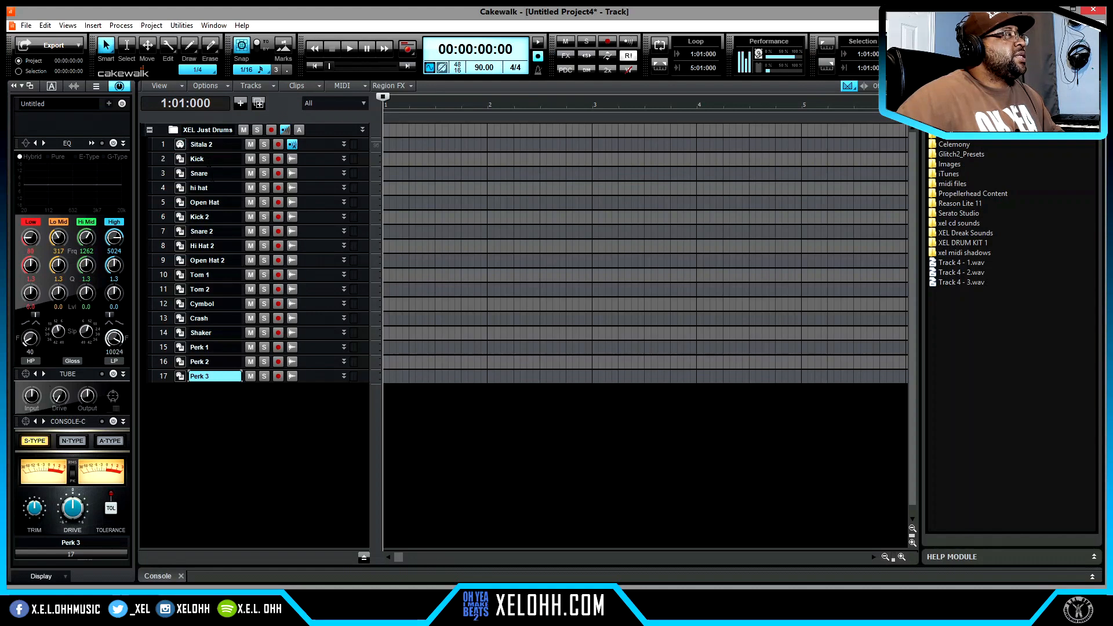
Open the Sitala 2 track's instrument, try trimming the start of the XEL OHH_Kick_1 sample, restore its full length and close the instrument.
left_click(180, 147)
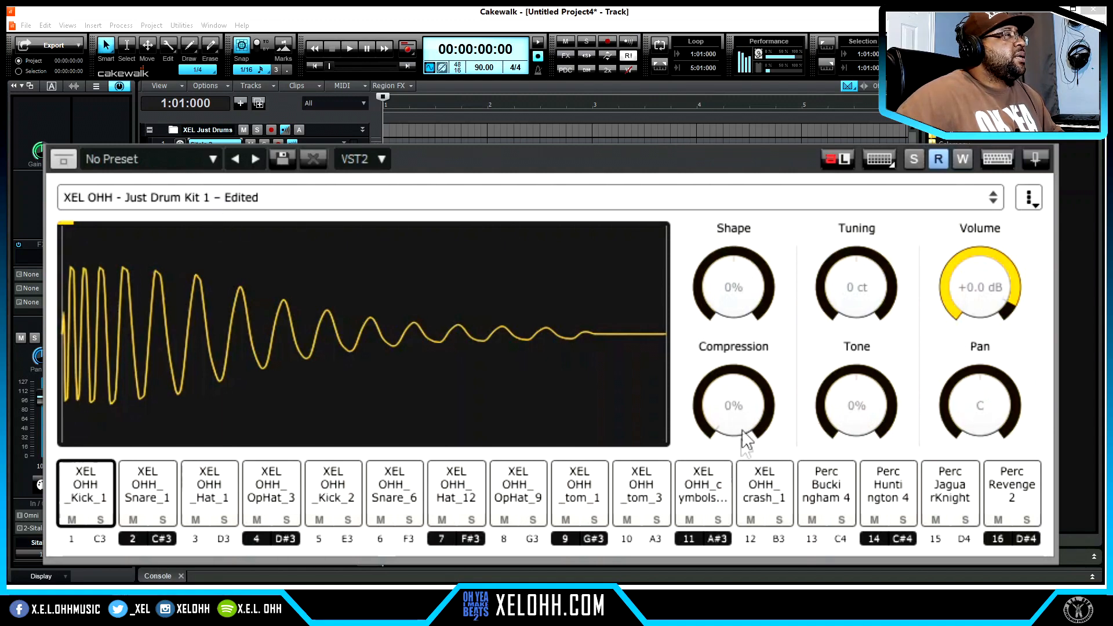
mouse_move(655, 312)
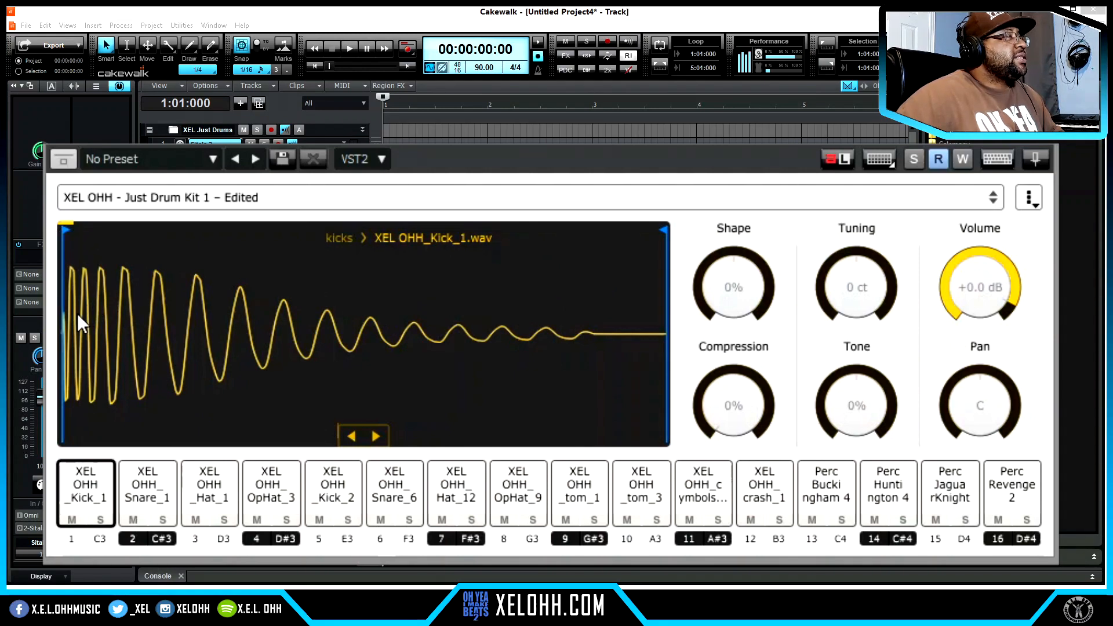
left_click_drag(62, 311, 189, 315)
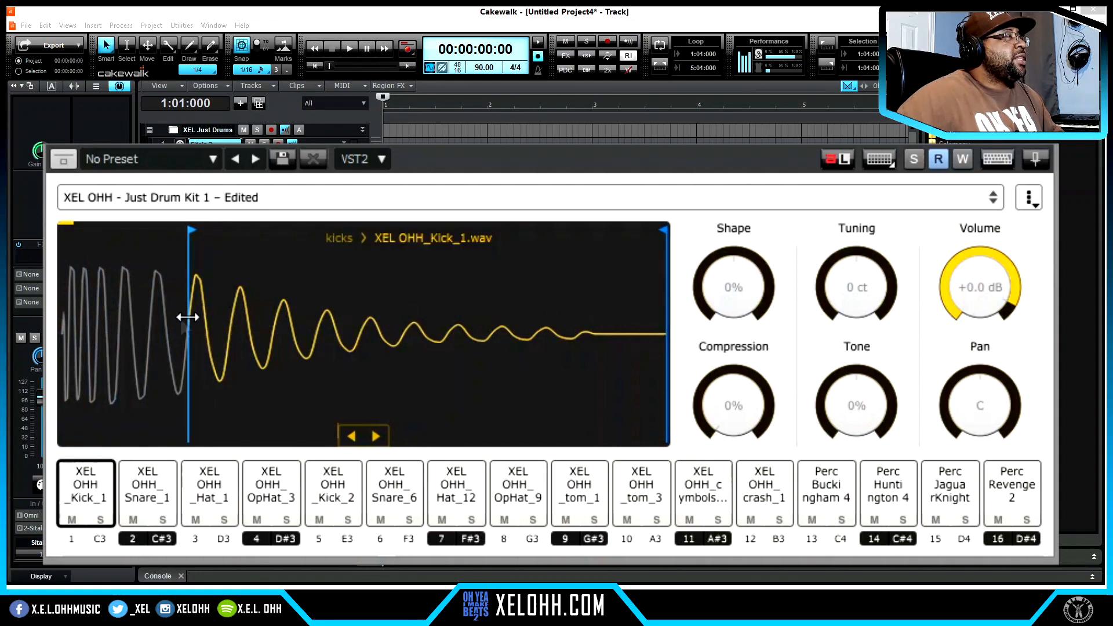
left_click_drag(185, 318, 62, 319)
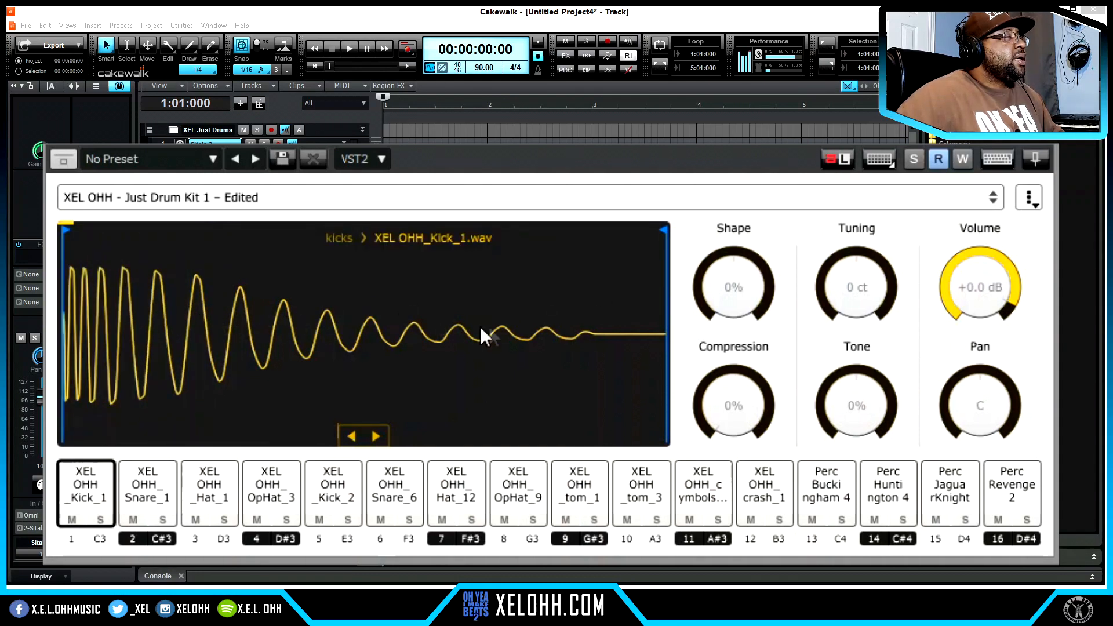
left_click_drag(658, 301, 680, 341)
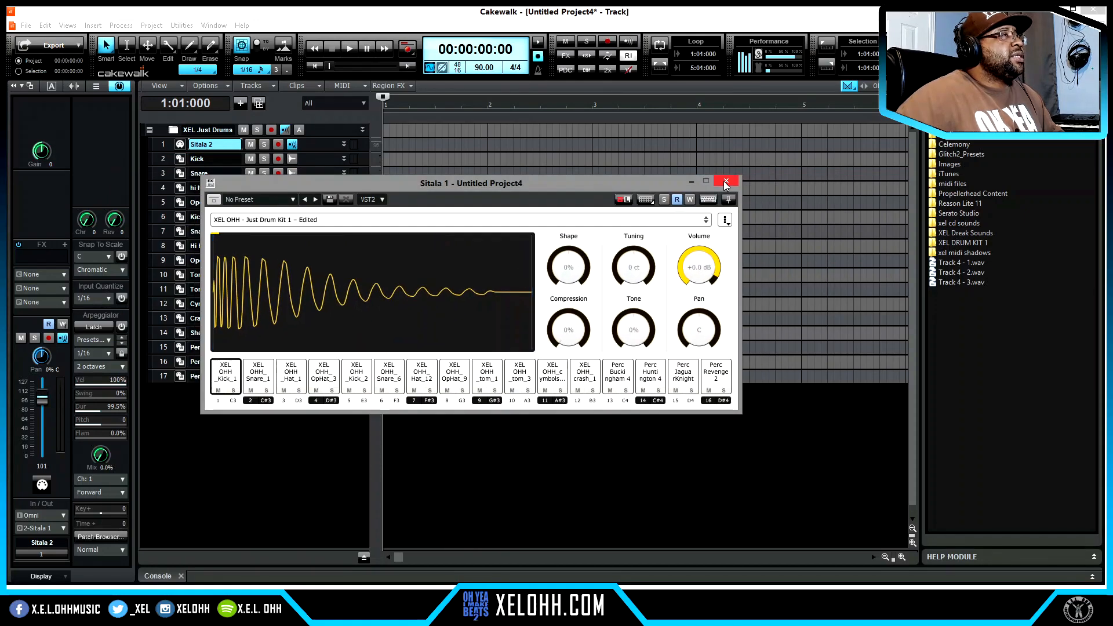
left_click(725, 182)
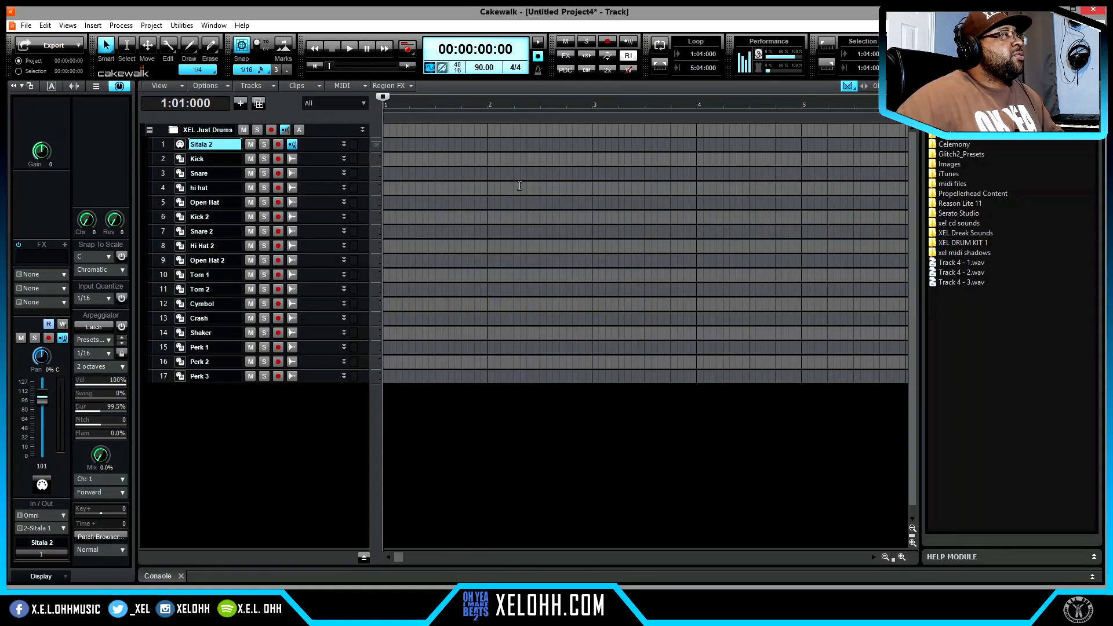
Open the Piano Roll for the Sitala 2 track and audition the named drum notes from XEL OHH_OpHat_3 up to XEL OHH_OpHat_9.
left_click(386, 144)
key("alt+3")
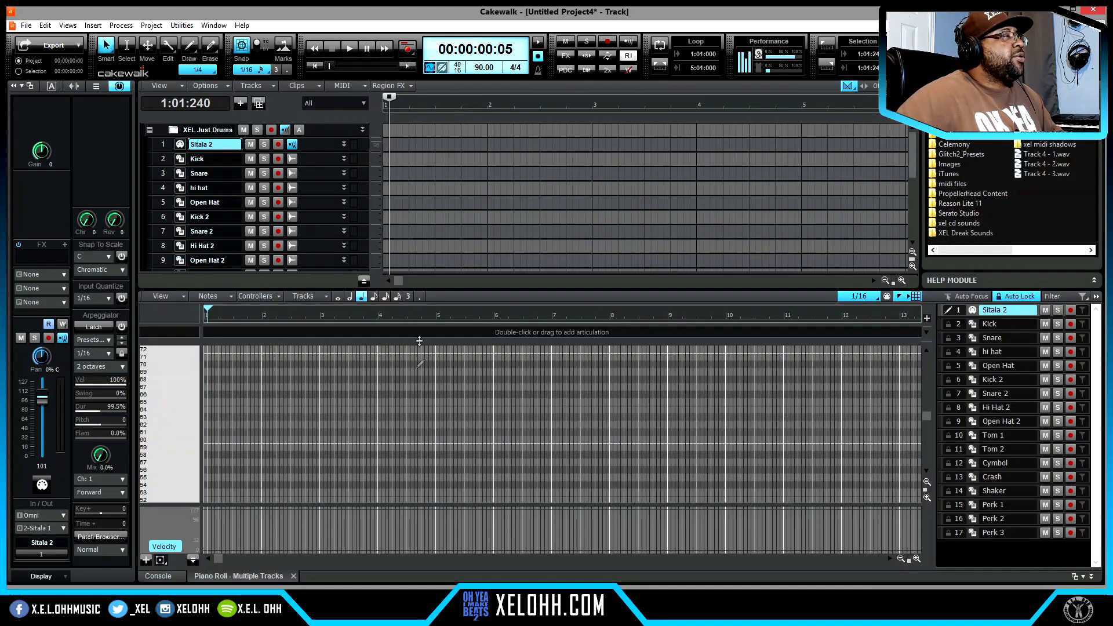
scroll(179, 418, "down", 3)
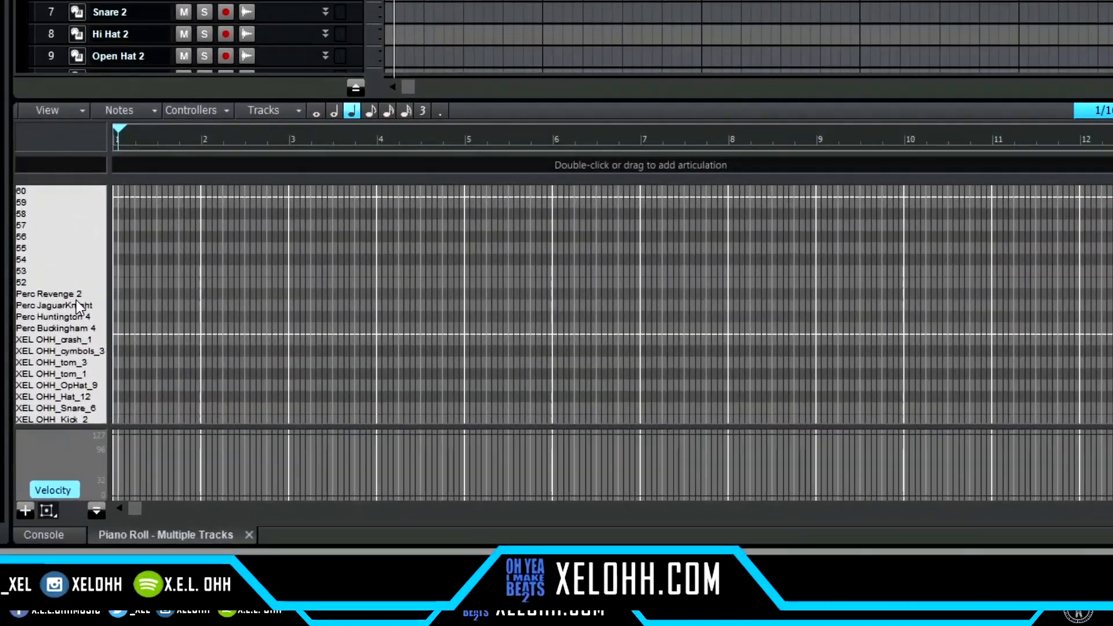
scroll(179, 420, "down", 4)
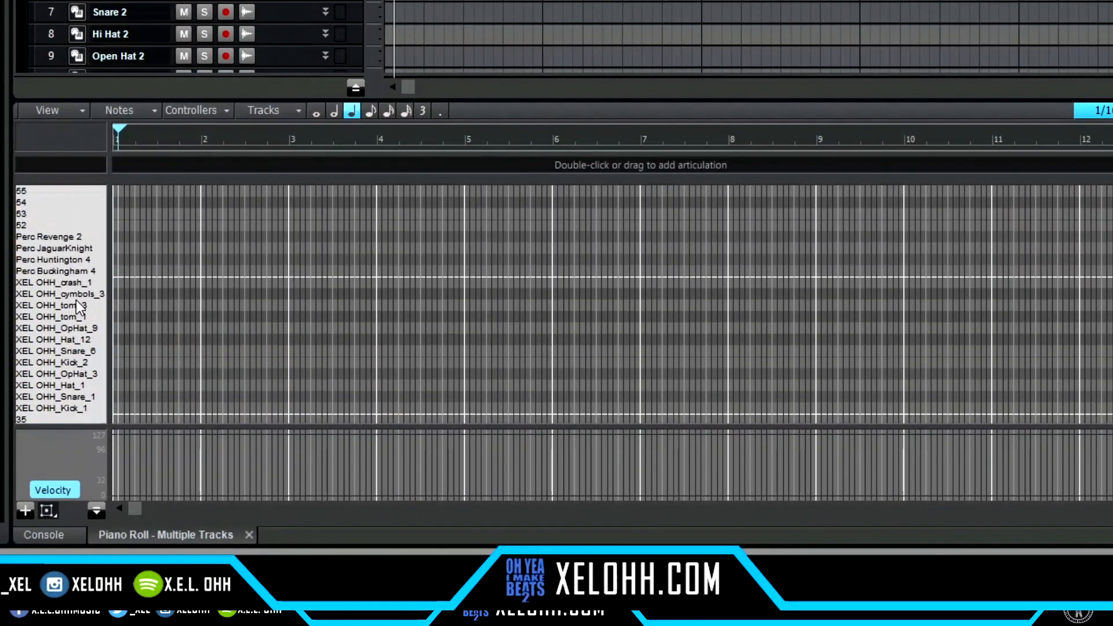
scroll(75, 300, "up", 1)
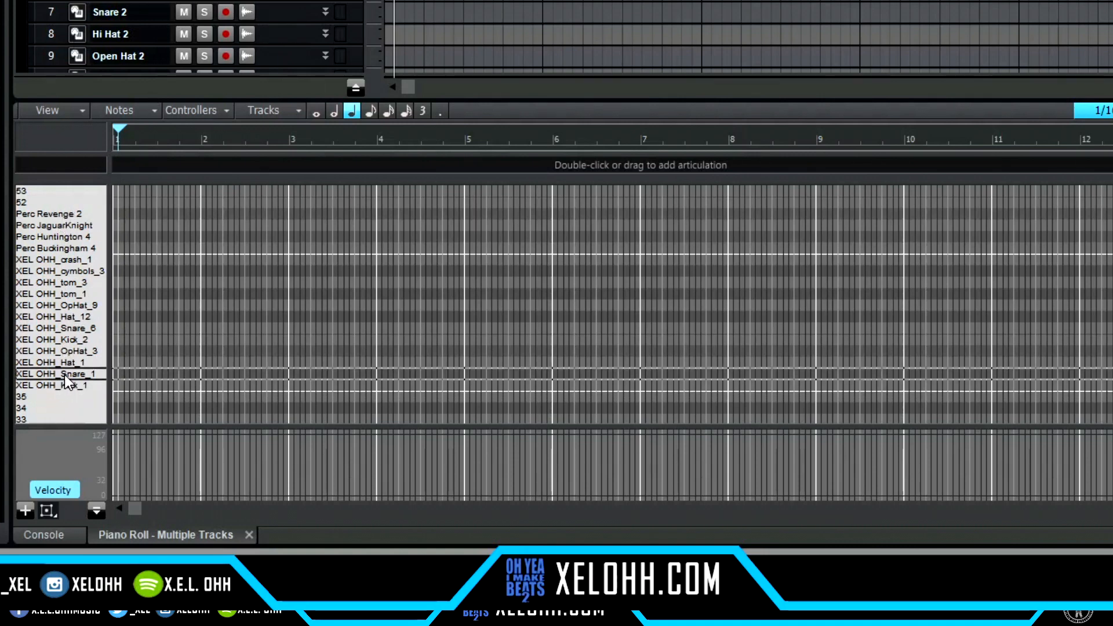
left_click(75, 349)
left_click(74, 341)
left_click(76, 329)
left_click(77, 318)
left_click(79, 306)
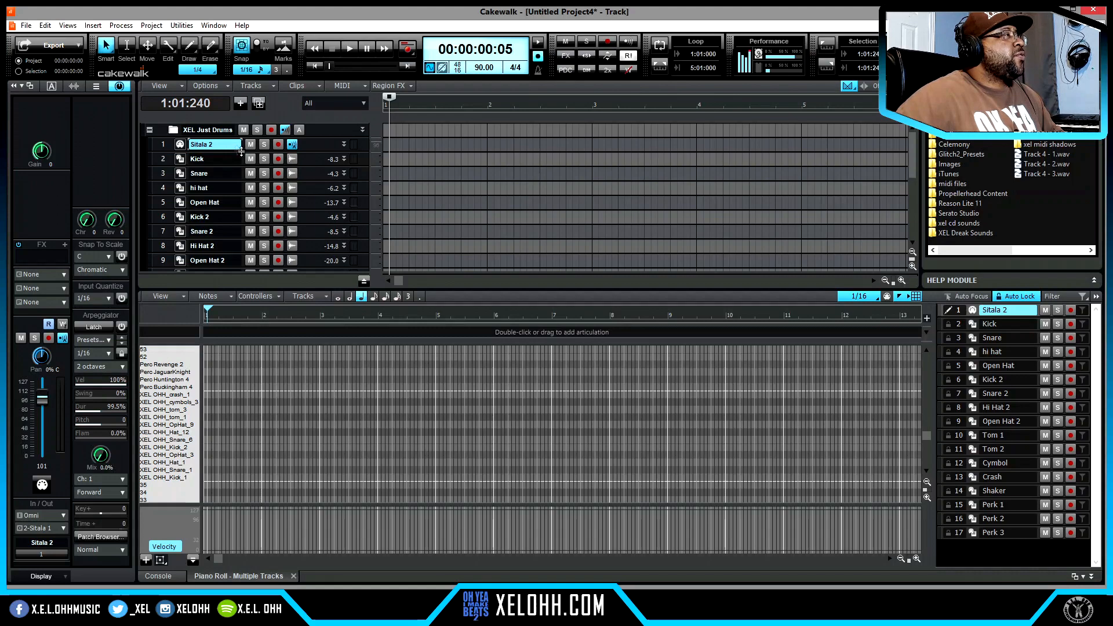
Open the Step Sequencer for the Sitala 2 track from its instrument window, closing the instrument once the sequencer is open.
left_click(181, 144)
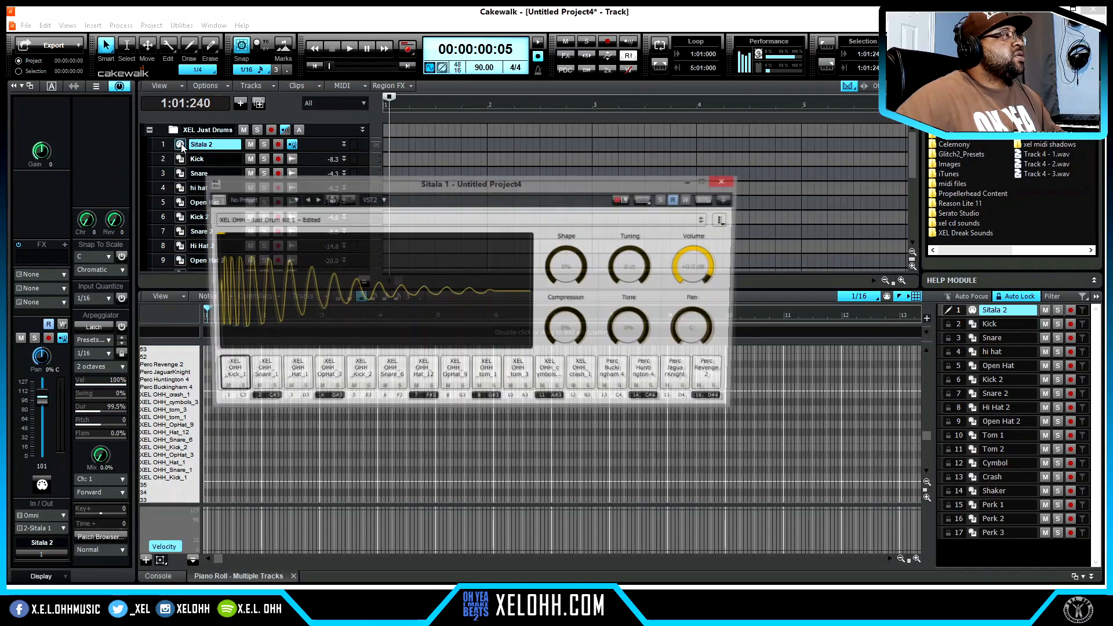
left_click(646, 201)
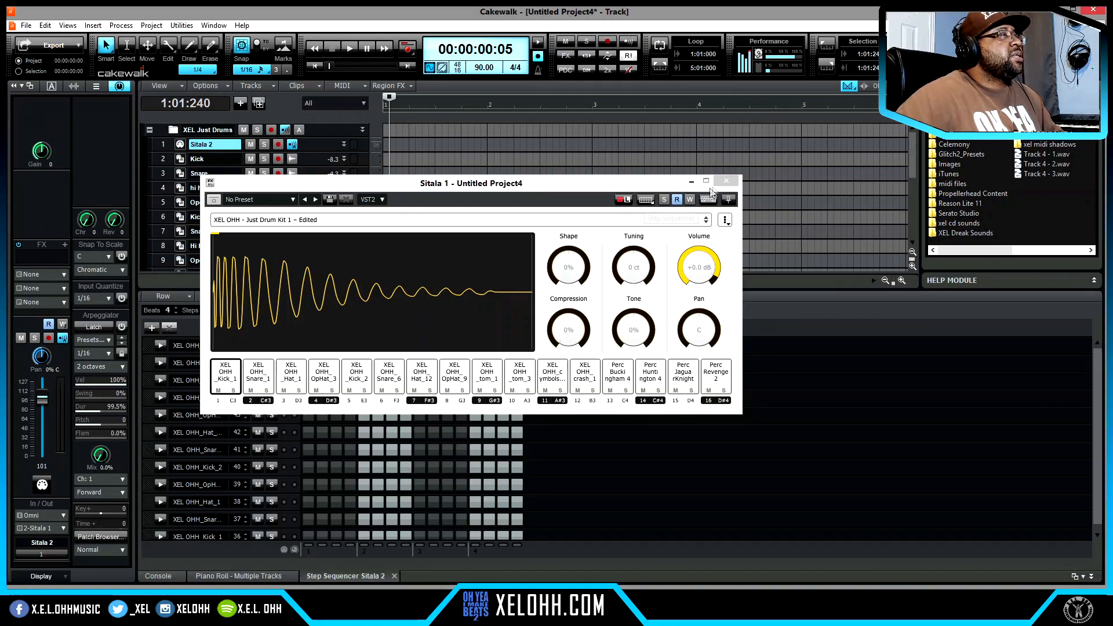
left_click(724, 181)
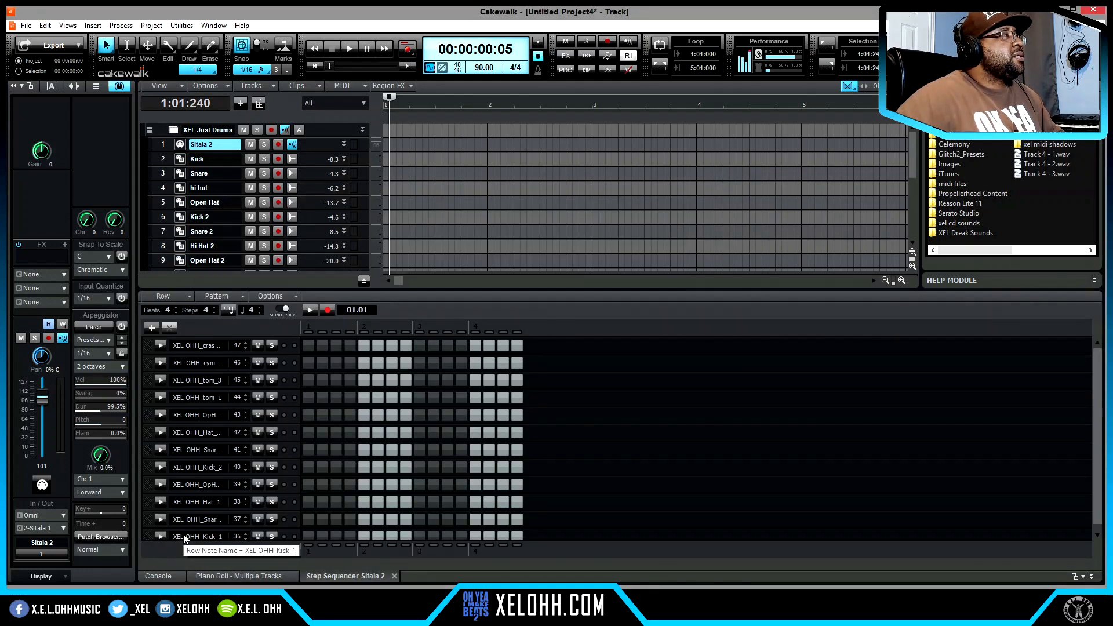
Return the playhead to the project start and set the step pattern's length to 8 beats.
left_click(315, 66)
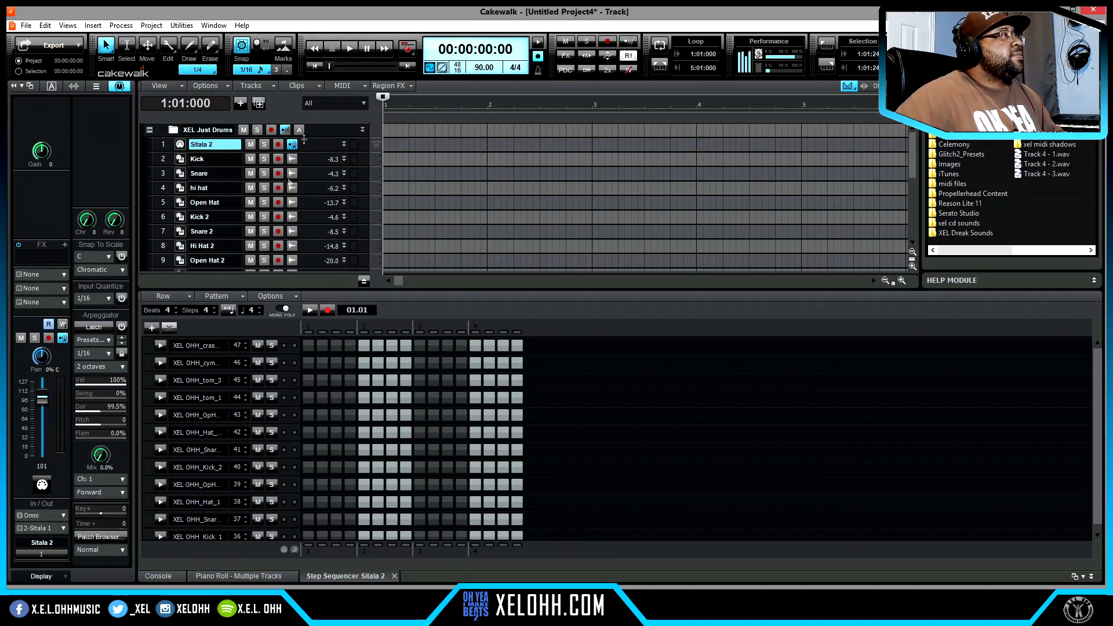
double_click(166, 311)
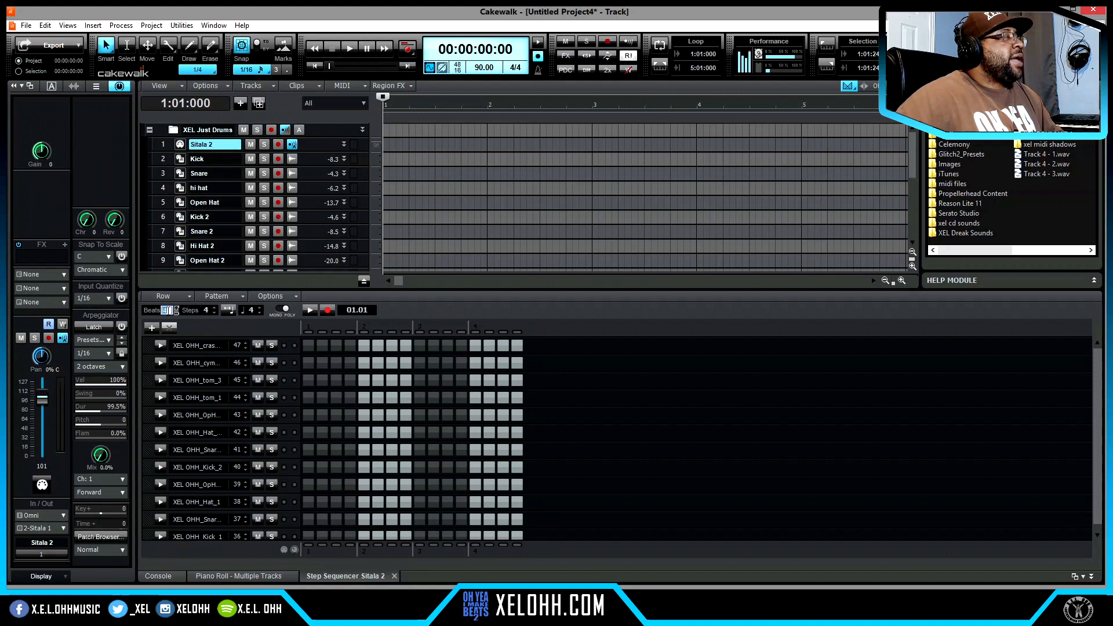
type("8")
key("Return")
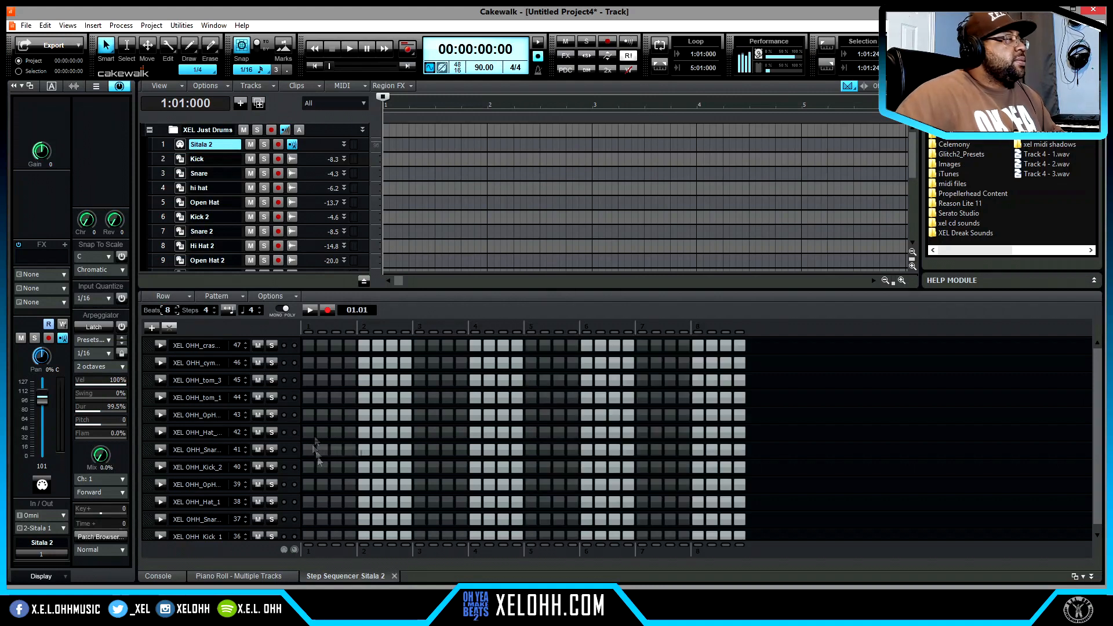
Program Kick_1 on beats 1 and 5 and the third step of beats 3 and 7, with Snare_1 on beats 2, 4, 6 and 8.
left_click(447, 537)
left_click(670, 536)
left_click(364, 520)
left_click(476, 520)
left_click(586, 521)
left_click(699, 521)
Fill the XEL OHH_Hat_1 row with a hit on every second step and play back the drum pattern.
right_click(299, 506)
mouse_move(330, 499)
left_click(432, 500)
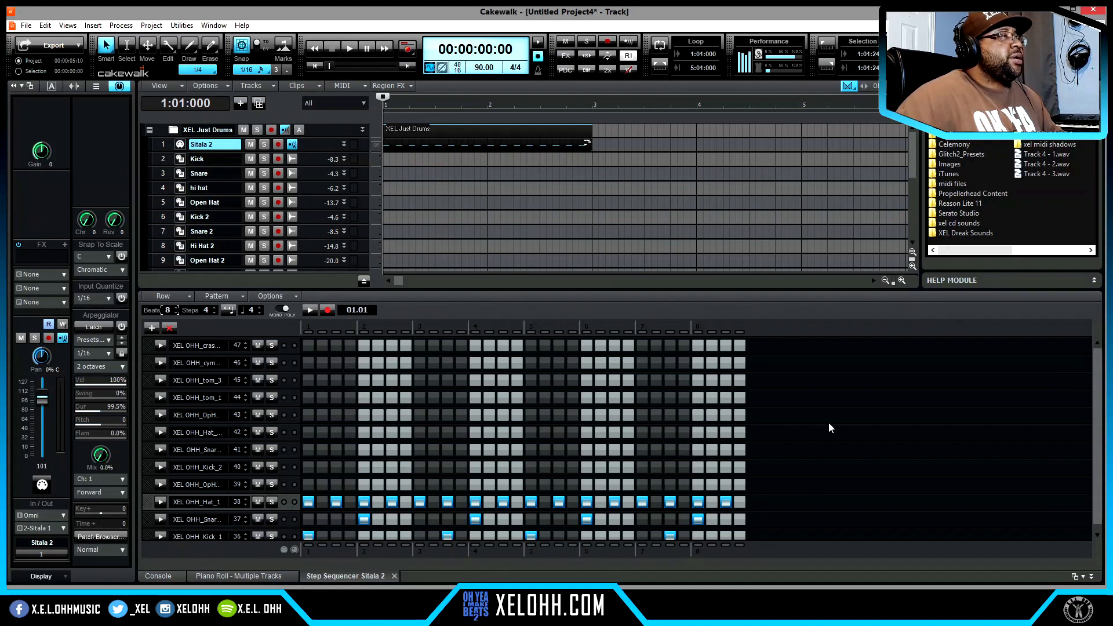
key("space")
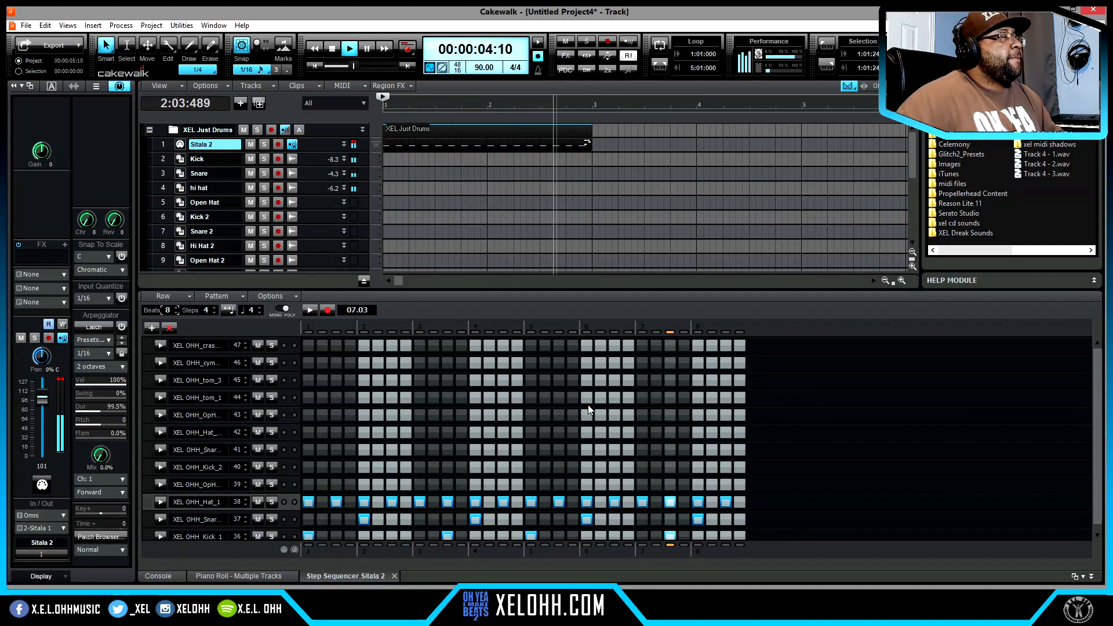
key("space")
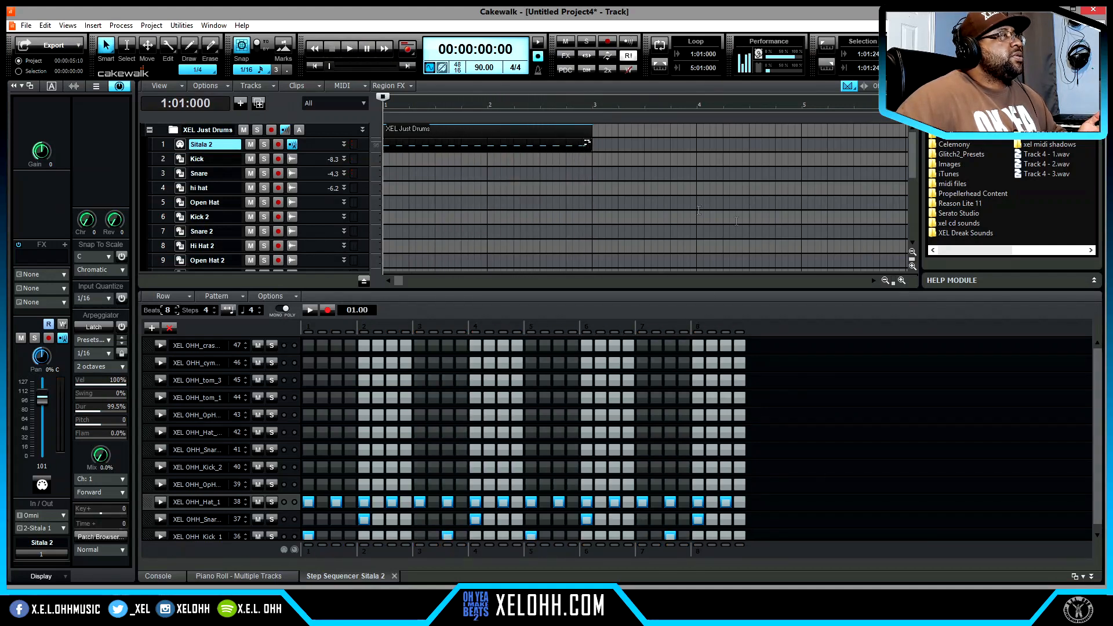
Set a playback loop over the two-bar drum clip and collapse the XEL Just Drums track folder.
left_click(548, 143)
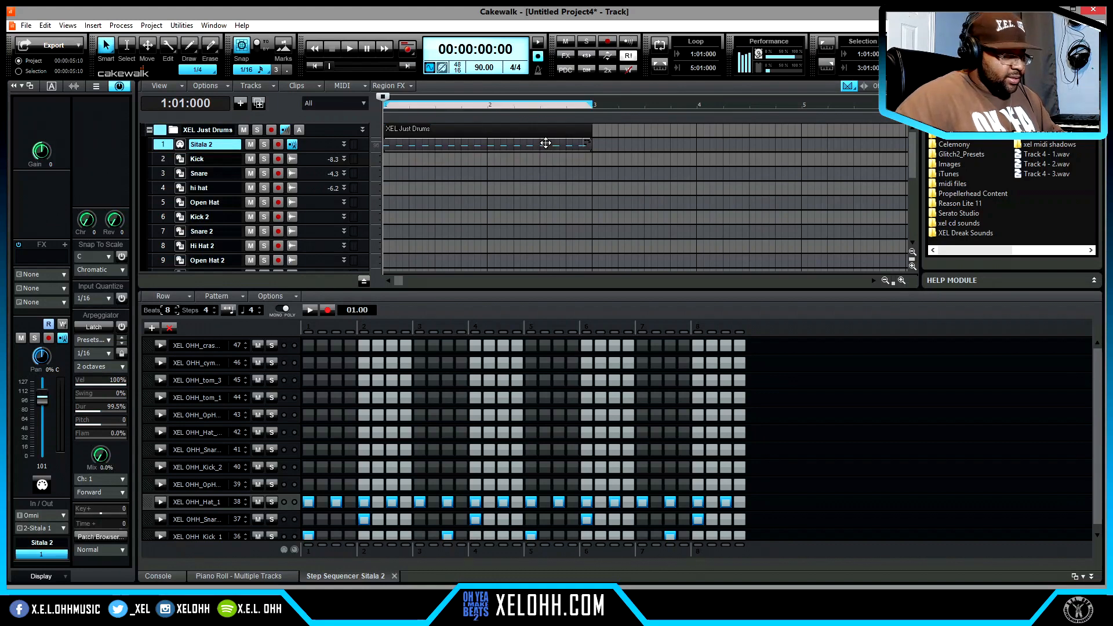
key("shift+l")
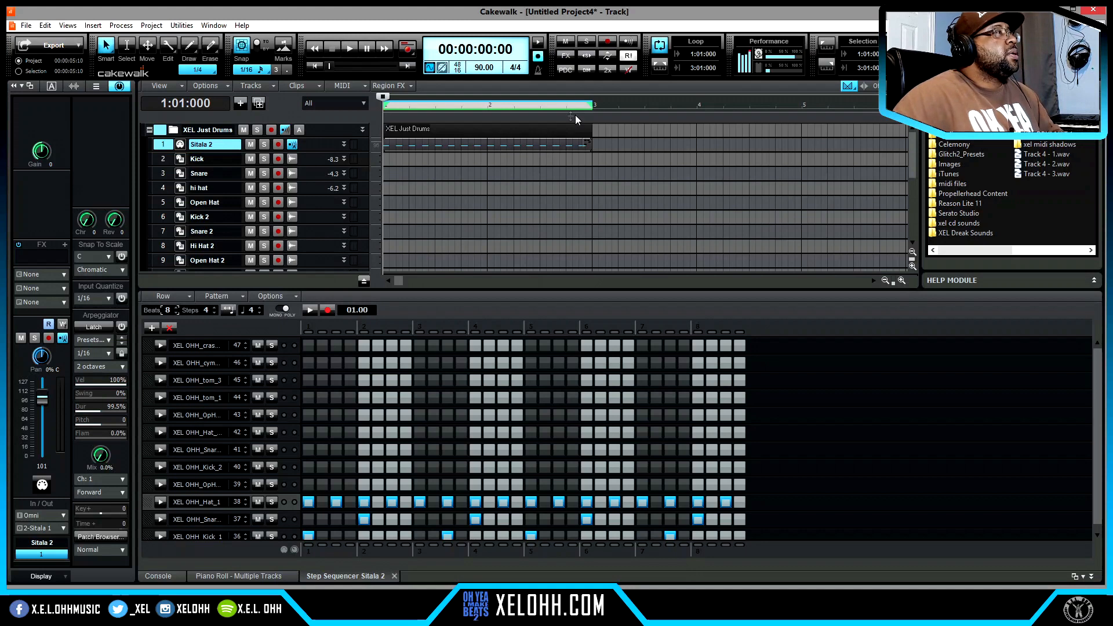
left_click(150, 132)
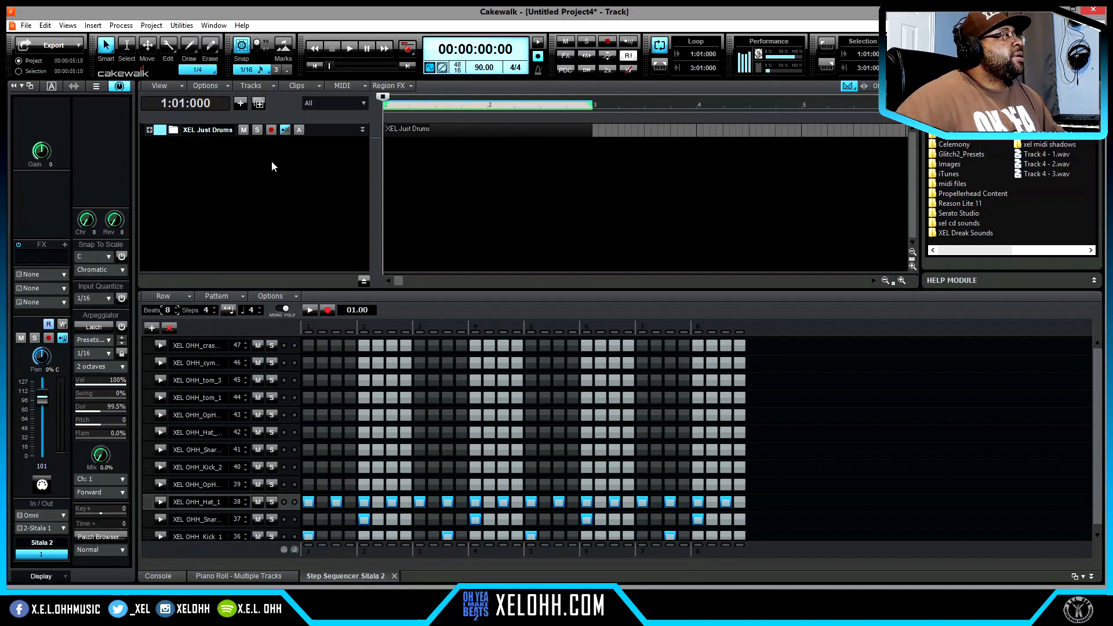
Add one new instrument track using the Sitala plug-in.
right_click(256, 164)
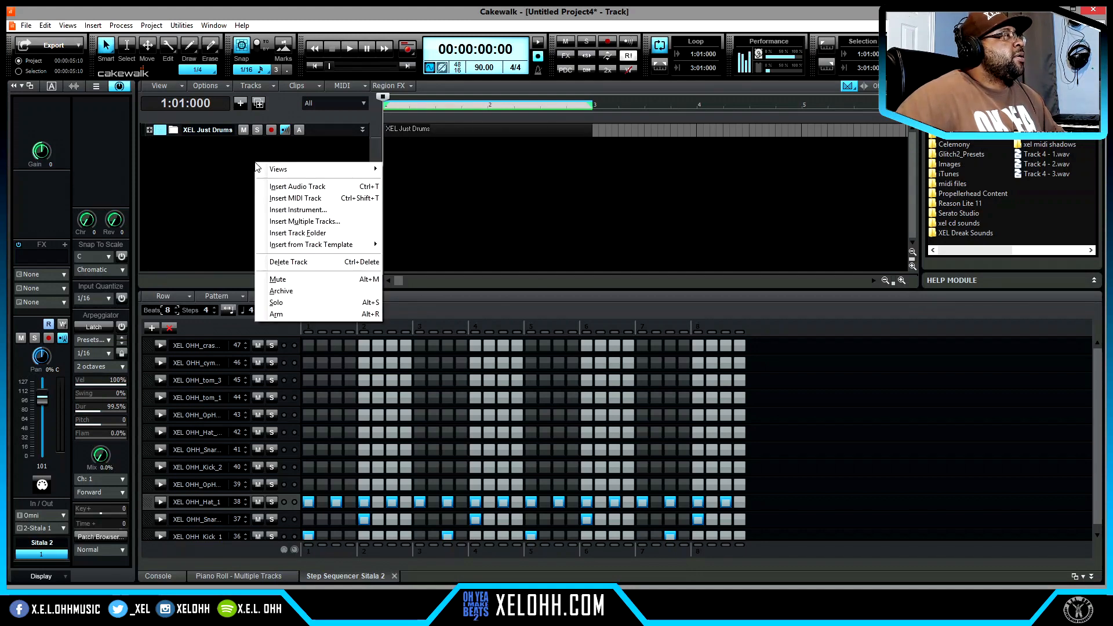
left_click(303, 212)
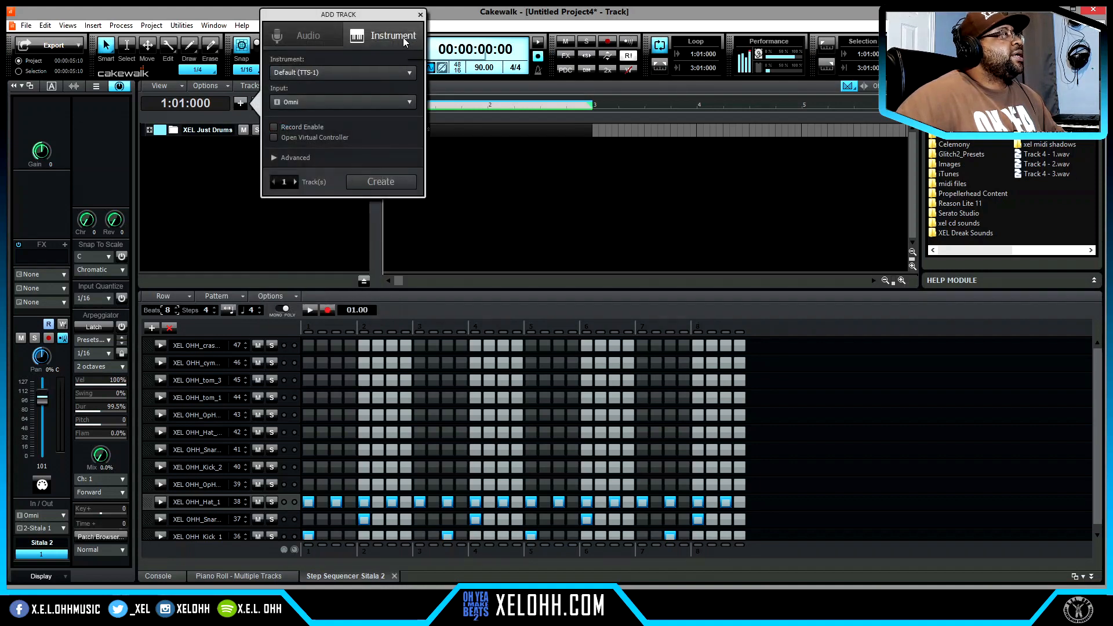
left_click(409, 73)
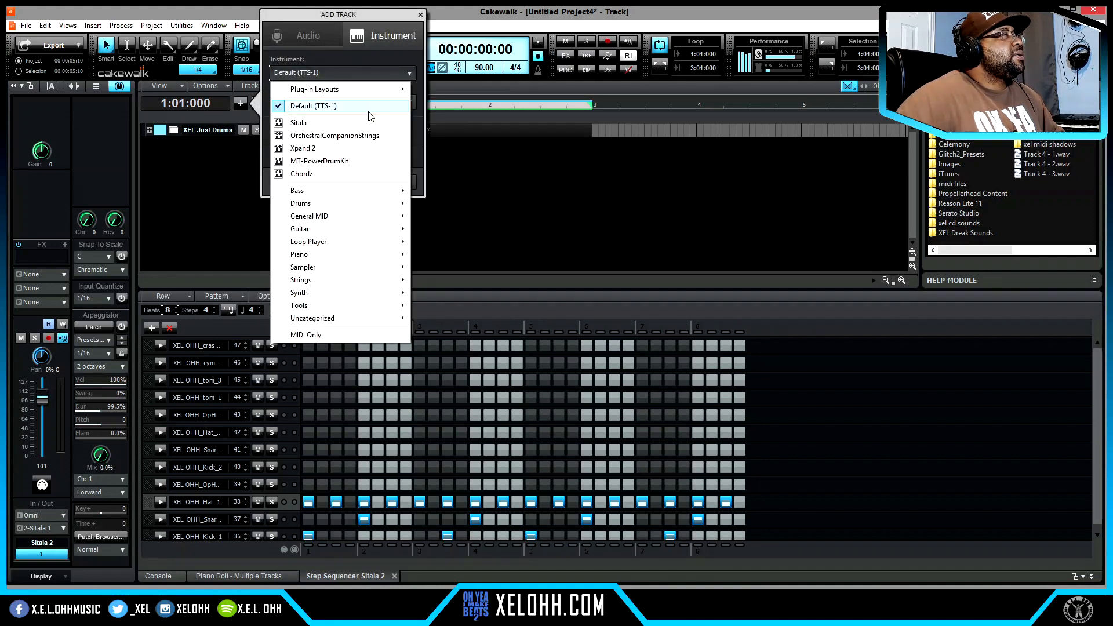
left_click(350, 124)
left_click(379, 182)
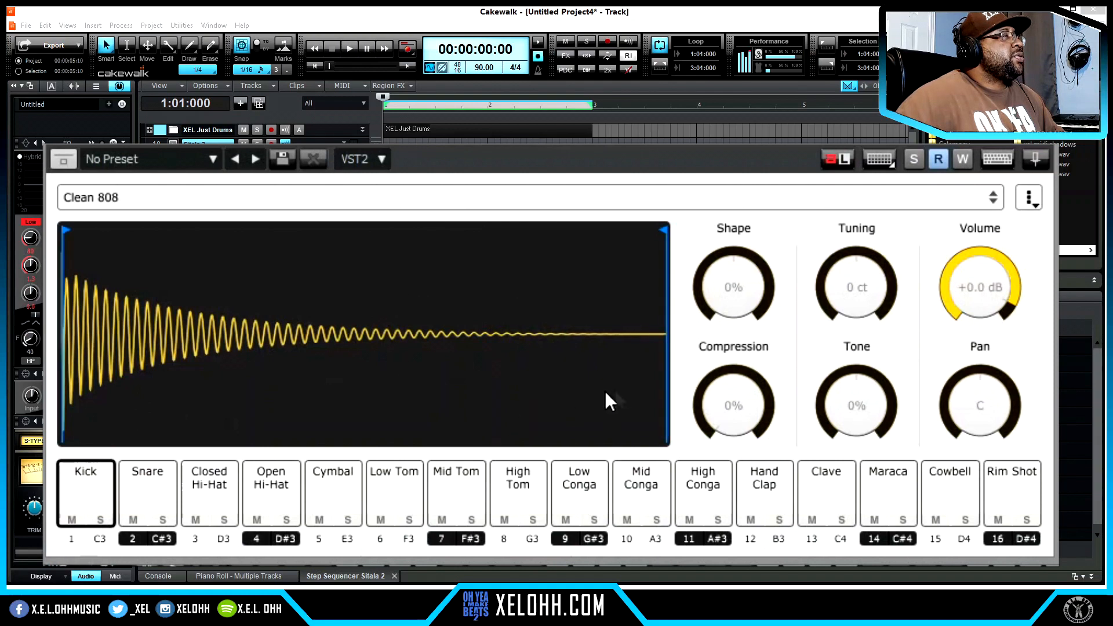
Audition the Snare and Closed Hi-Hat pads, and replace the Clean 808 kit with an empty New Kit, discarding its changes.
left_click(147, 498)
left_click(208, 500)
left_click(554, 196)
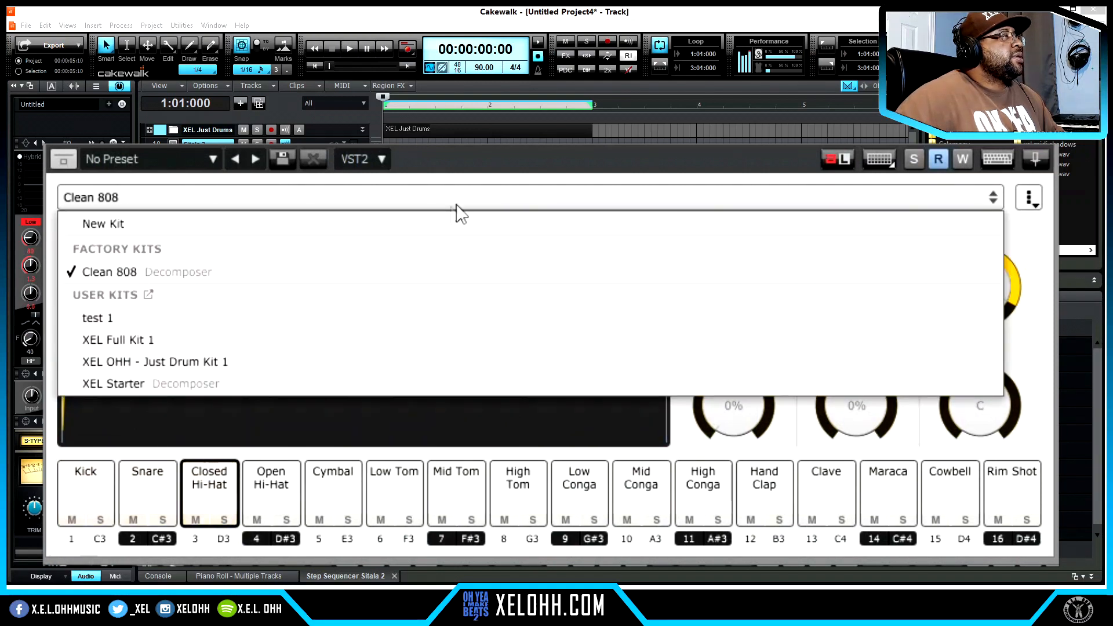
left_click(434, 223)
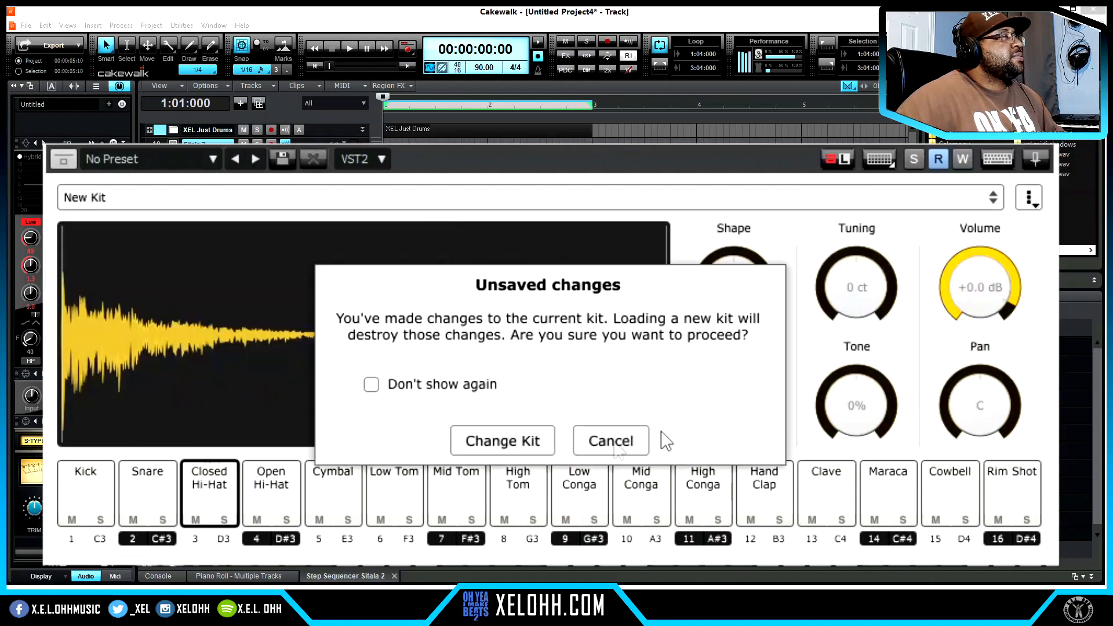
left_click(509, 440)
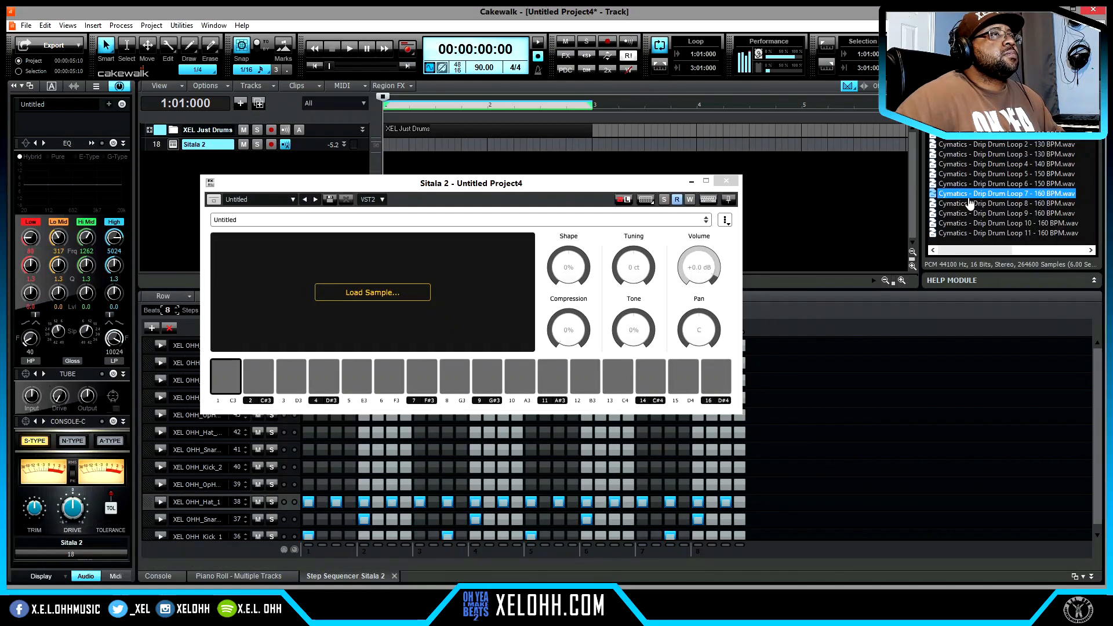
Load Cymatics - Drip Drum Loop 7 - 160 BPM.wav into the first Sitala pad and slice its sounds to separate pads.
left_click_drag(967, 199, 356, 283)
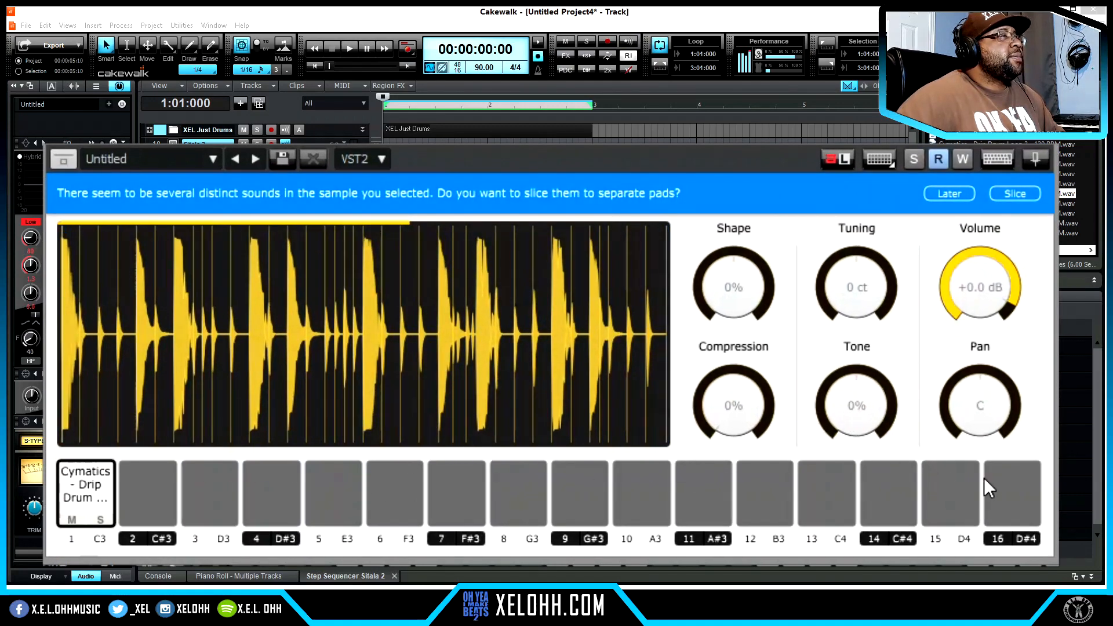
left_click(1019, 194)
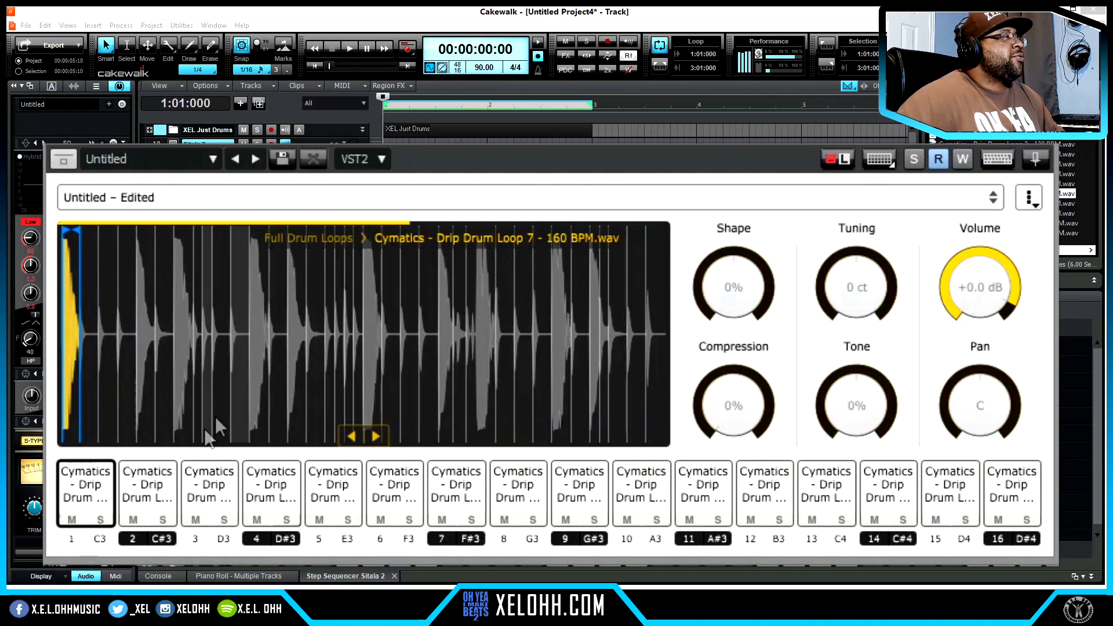
Audition the drum loop slices across the Sitala pads, including pads 9 to 16 and 1 to 5.
left_click(149, 492)
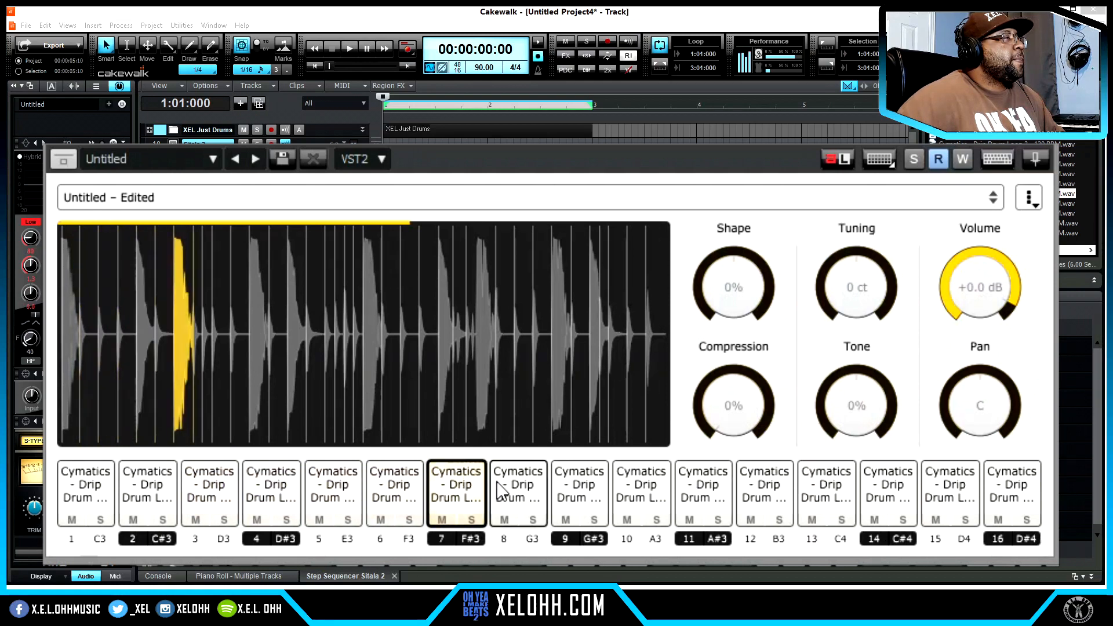
left_click(579, 493)
left_click(645, 494)
left_click(705, 493)
left_click(760, 492)
left_click(825, 493)
left_click(865, 494)
left_click(951, 492)
left_click(1012, 493)
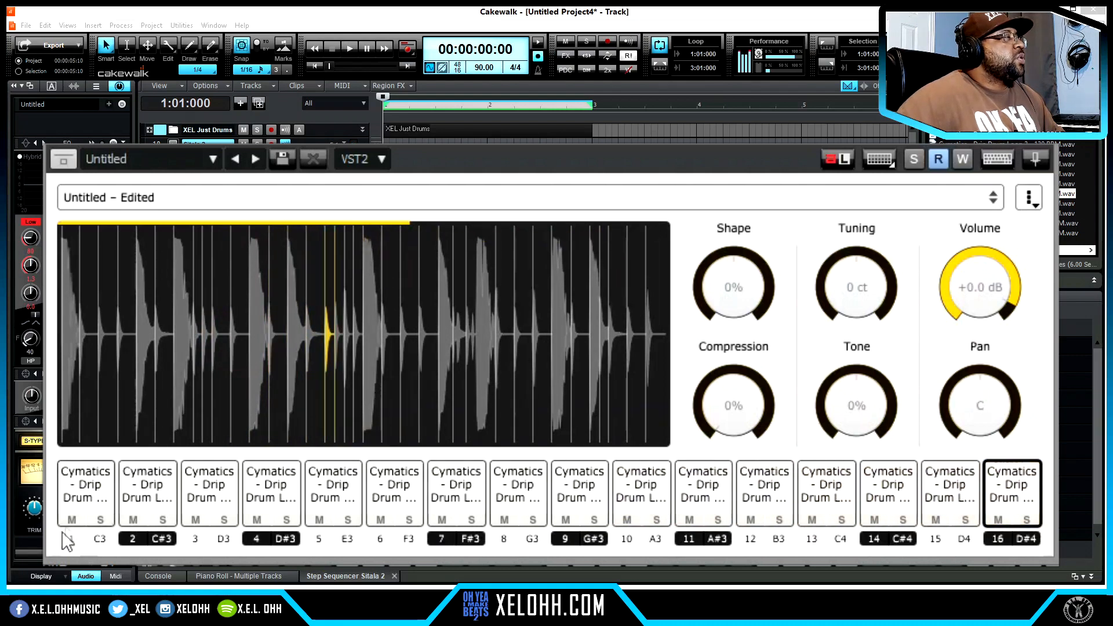
left_click(83, 490)
left_click(151, 490)
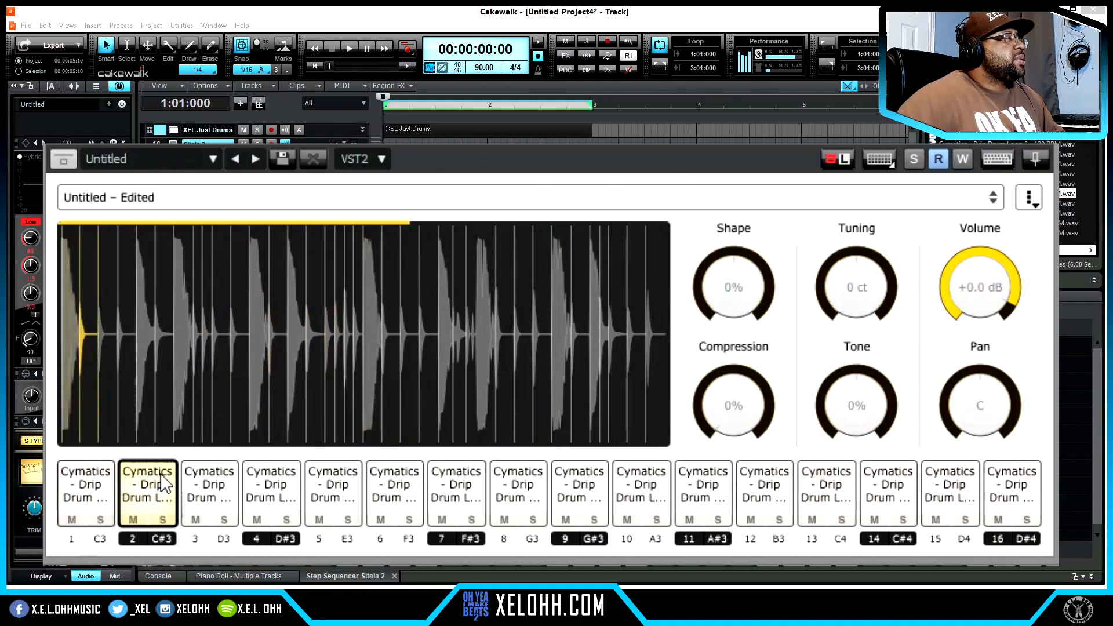
left_click(228, 489)
left_click(270, 487)
left_click(316, 491)
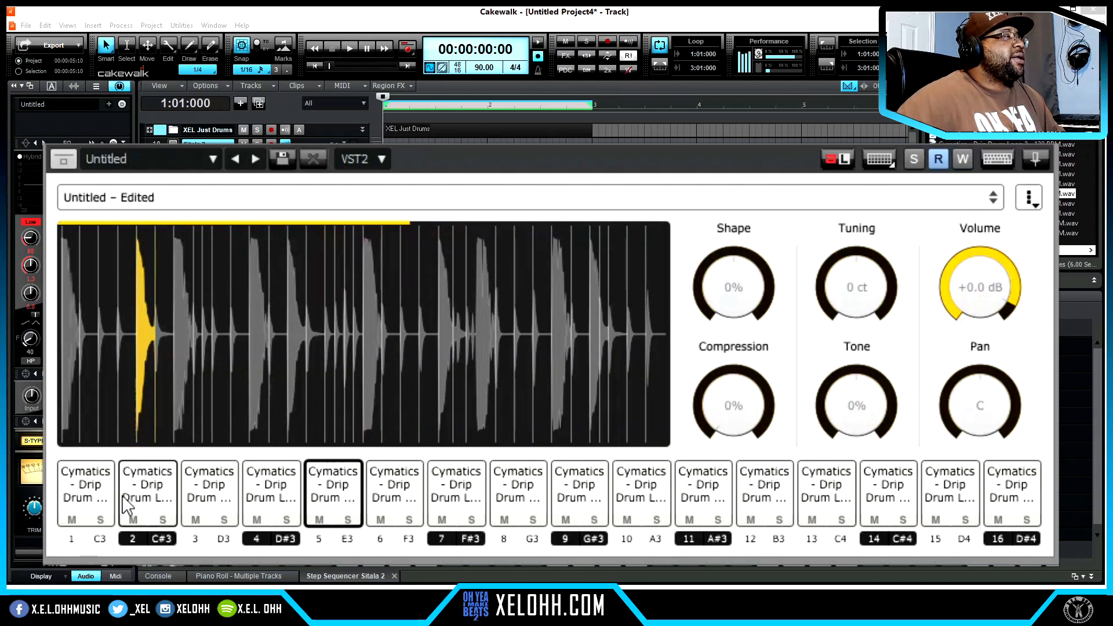
Replace the sliced drum loop kit with an empty New Kit, discarding its changes.
left_click(560, 196)
left_click(496, 231)
left_click(505, 436)
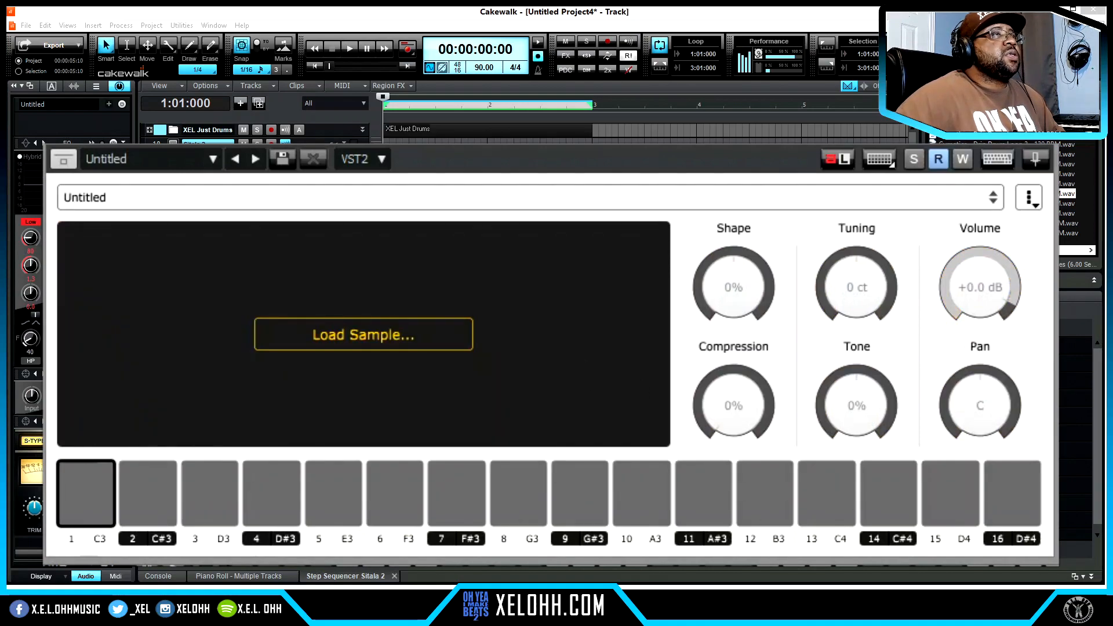
Browse to the melody loops folder and add the Cymatics - Ares - 118 BPM D Min loop as a new audio track.
left_click(939, 104)
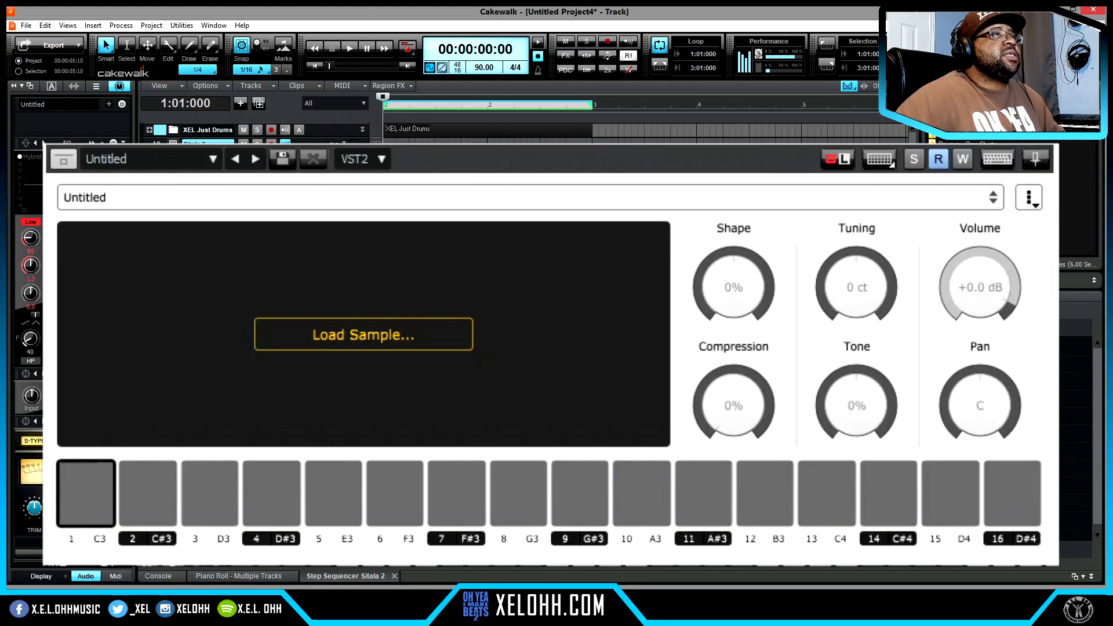
left_click(939, 105)
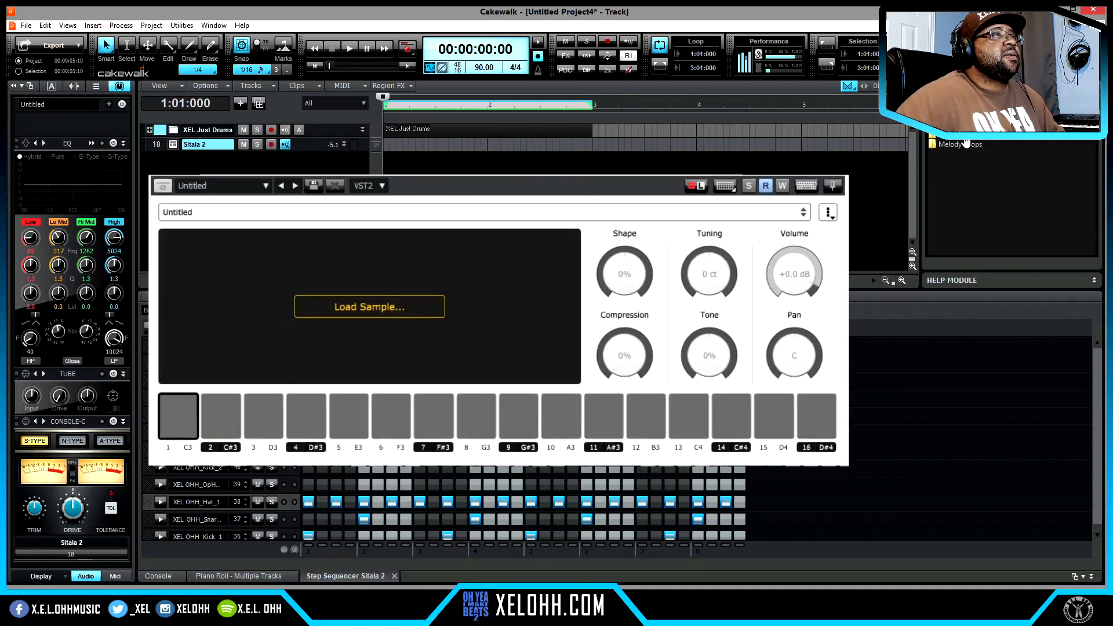
double_click(966, 144)
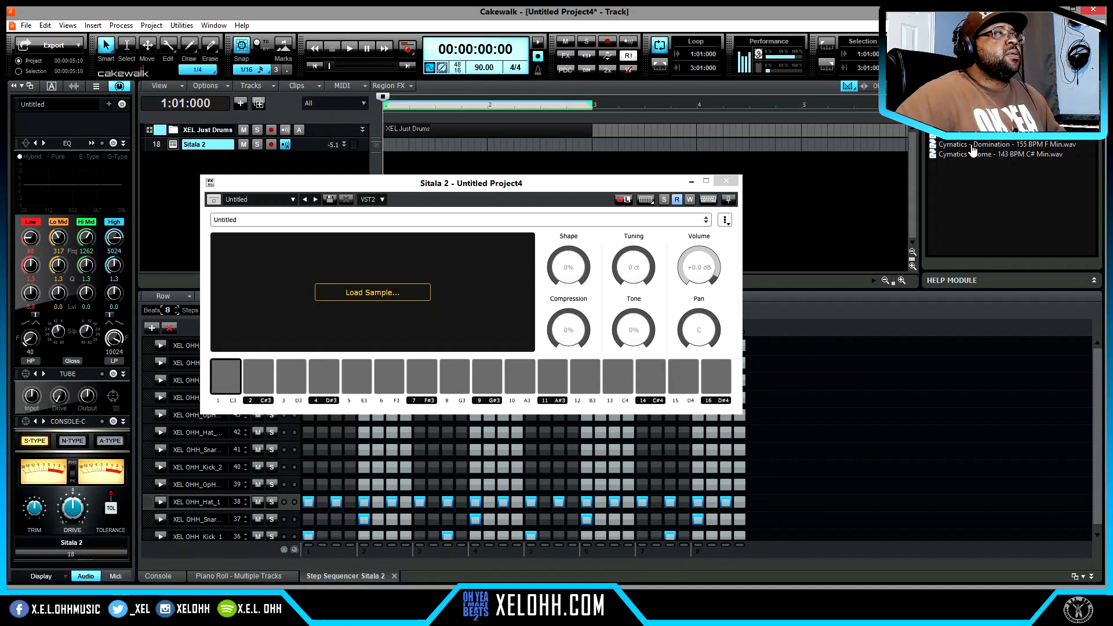
left_click_drag(955, 139, 331, 160)
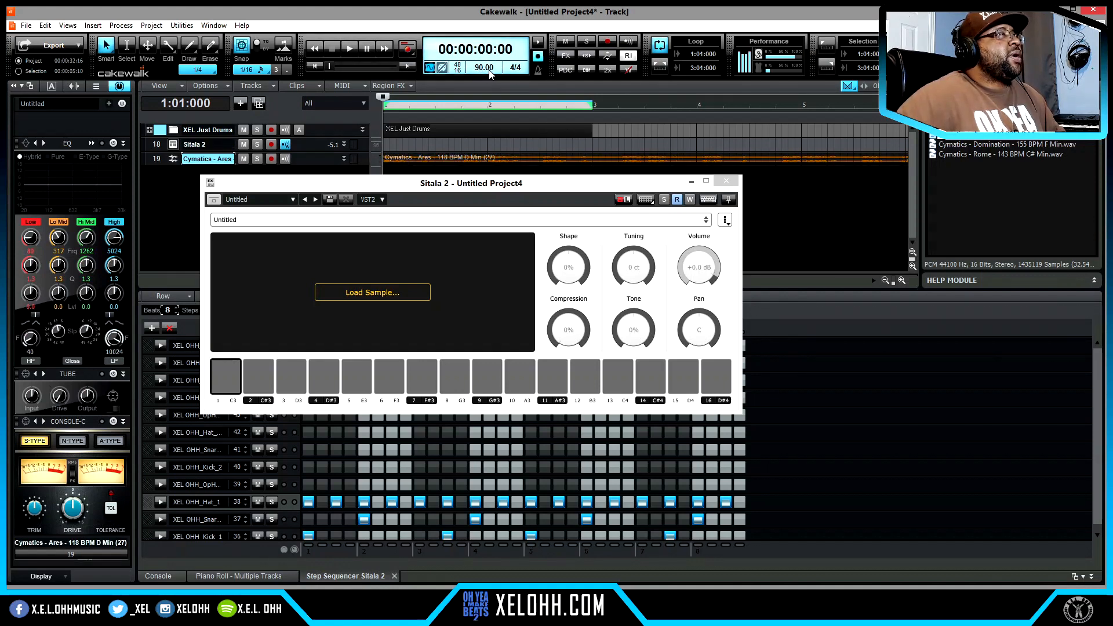
Close the Sitala window, stretch the Cymatics - Ares clip to end at bar 17, and bounce the stretched clip.
left_click(726, 181)
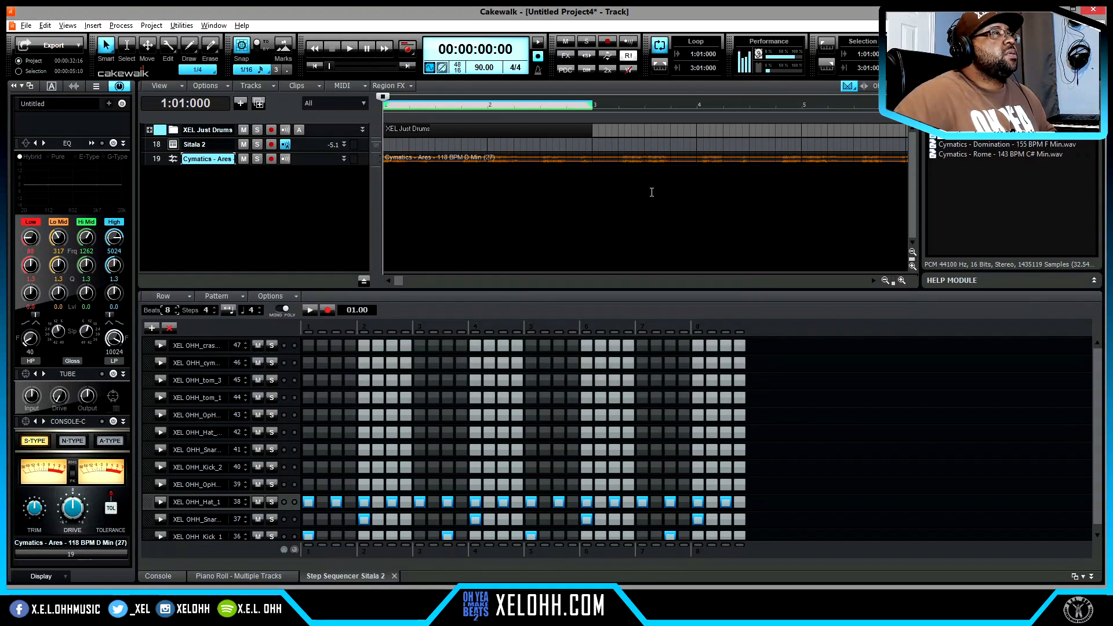
scroll(651, 192, "down", 3)
scroll(651, 192, "down", 2)
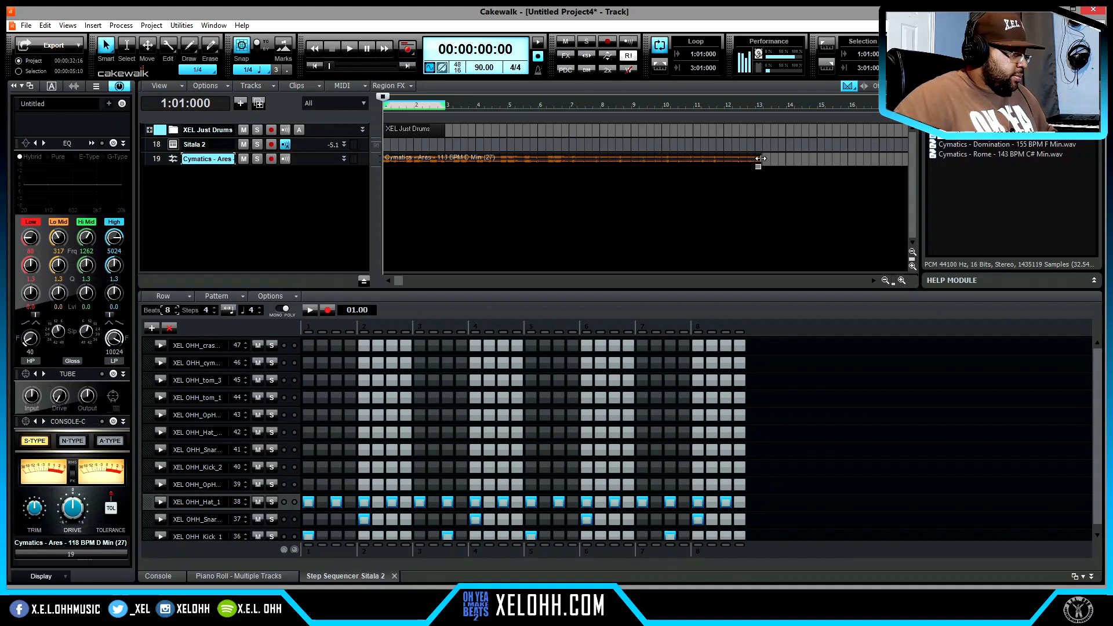
left_click_drag(761, 158, 865, 174)
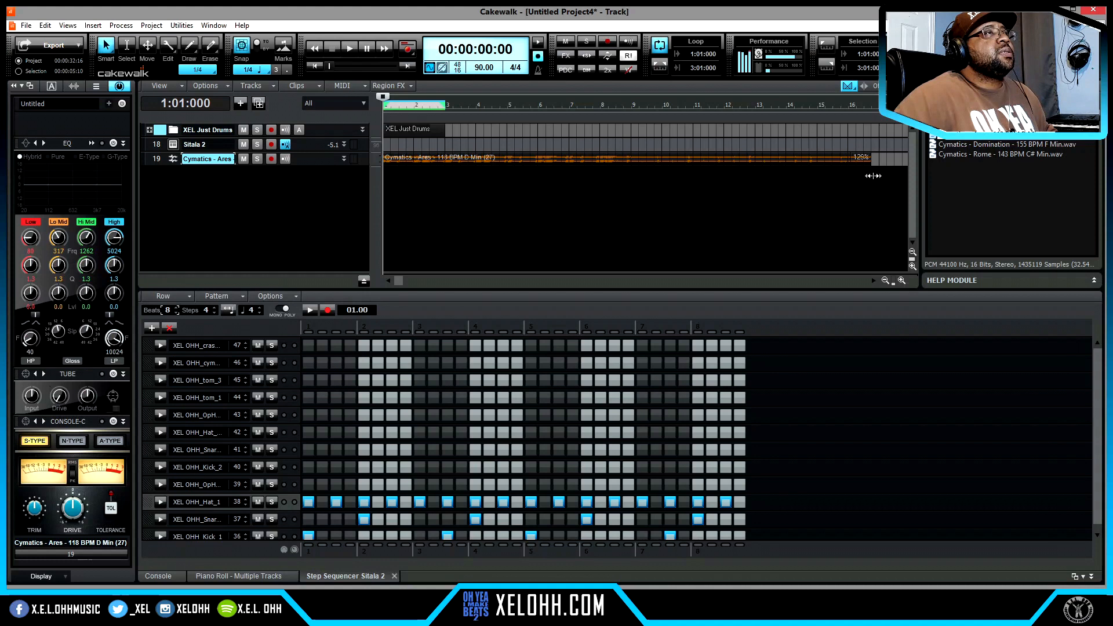
left_click(794, 158)
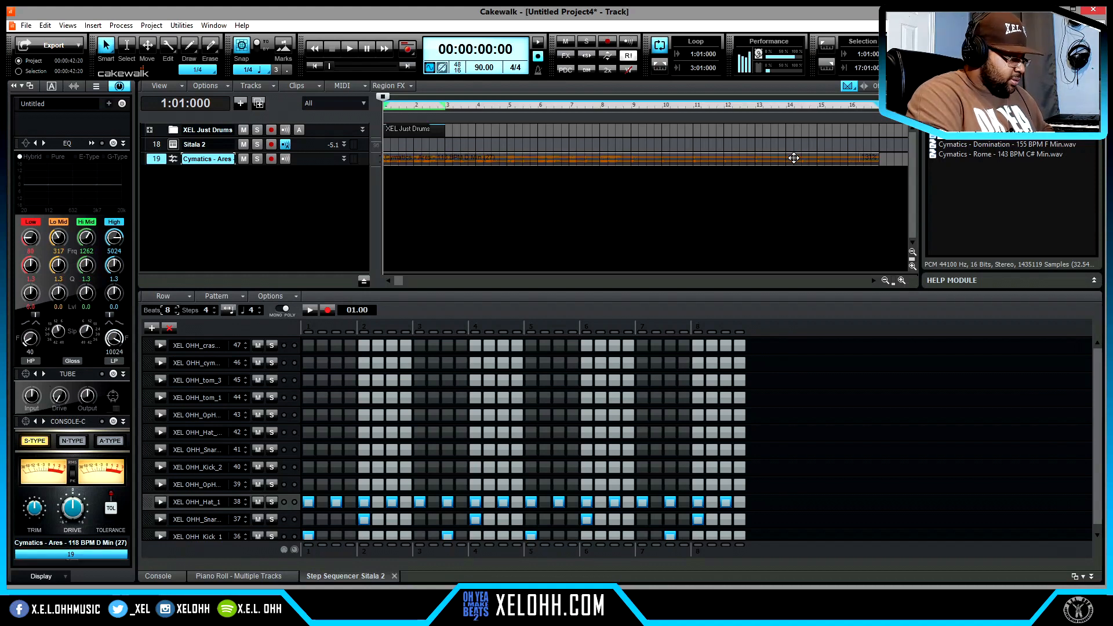
key("ctrl+b")
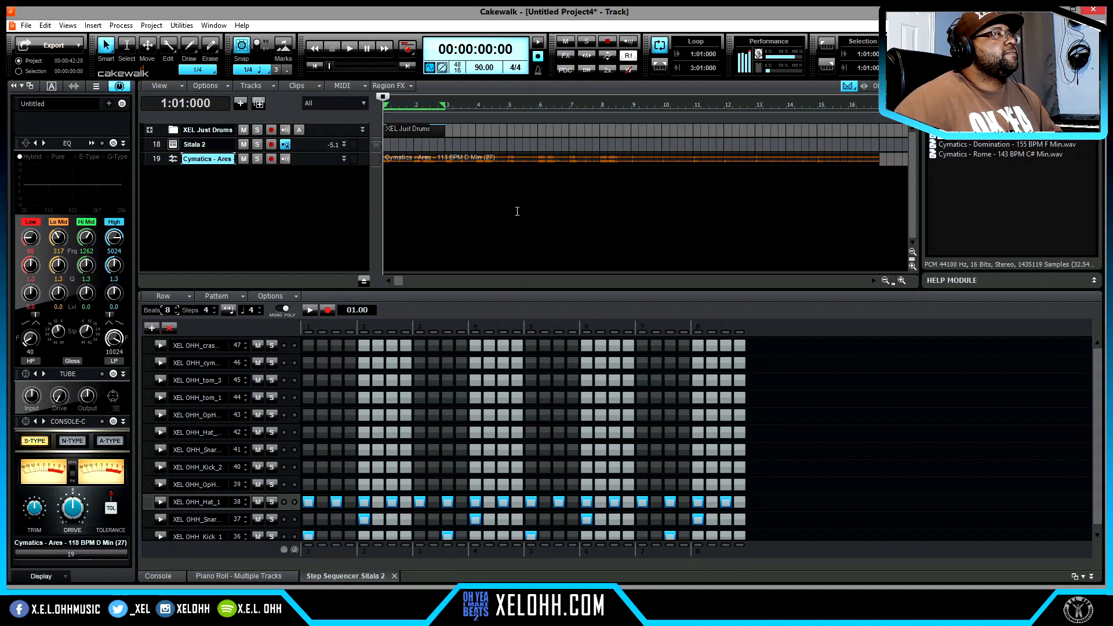
Play back the Cymatics - Ares clip briefly and crop it to its first two bars, matching the drum clip's length.
key("space")
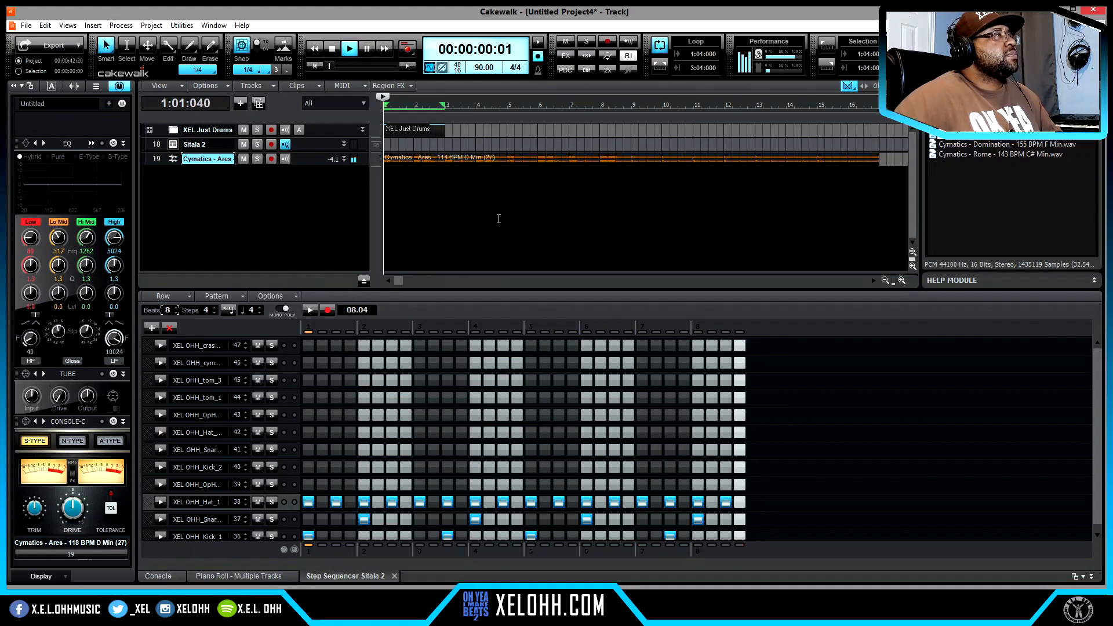
key("space")
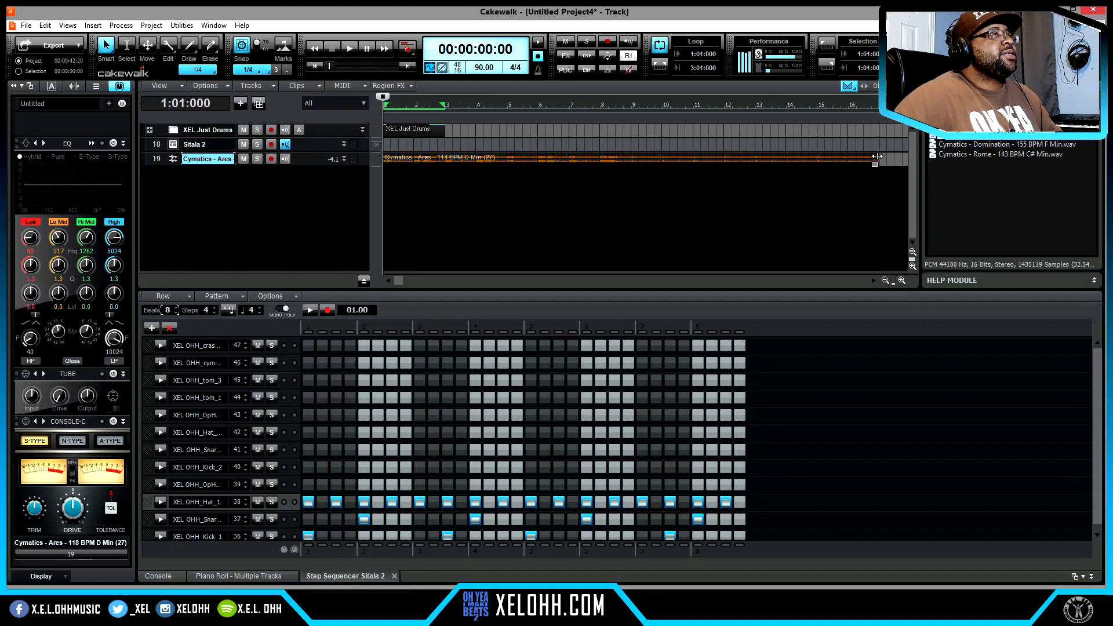
left_click_drag(875, 157, 441, 179)
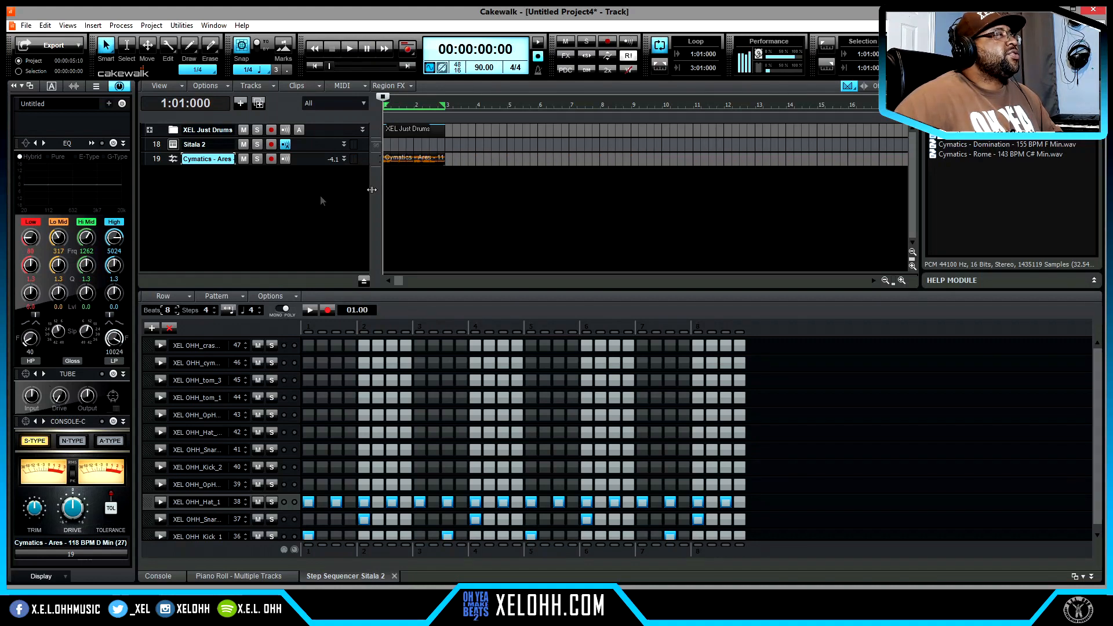
Reopen the Sitala 2 instrument clear of the tracks and load the two-bar Cymatics - Ares clip onto pads 1 to 4.
left_click(172, 145)
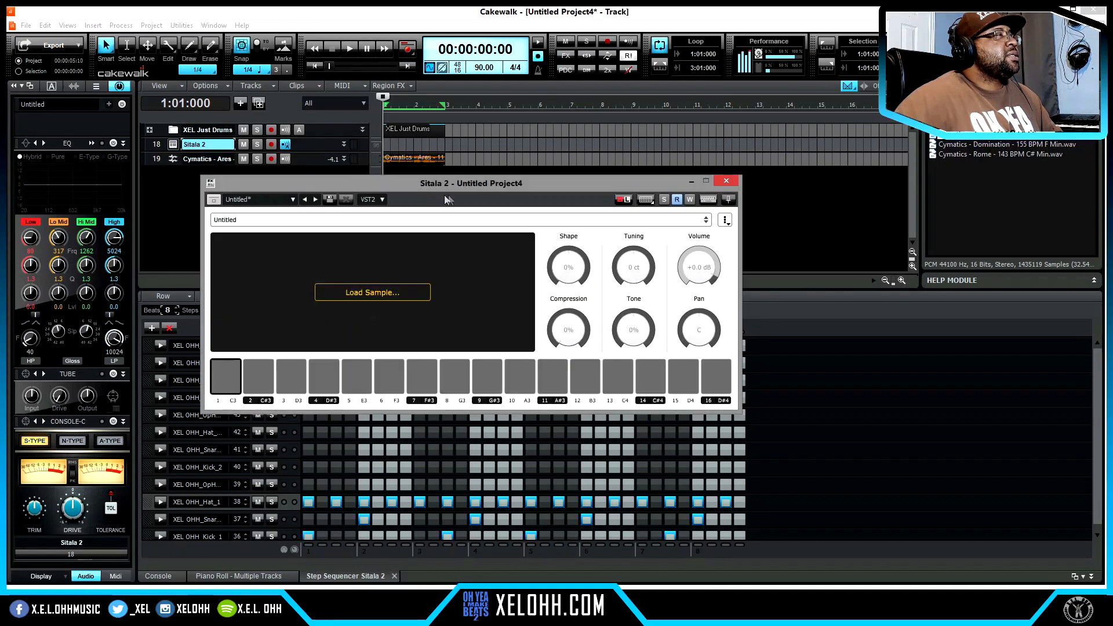
left_click_drag(475, 179, 488, 211)
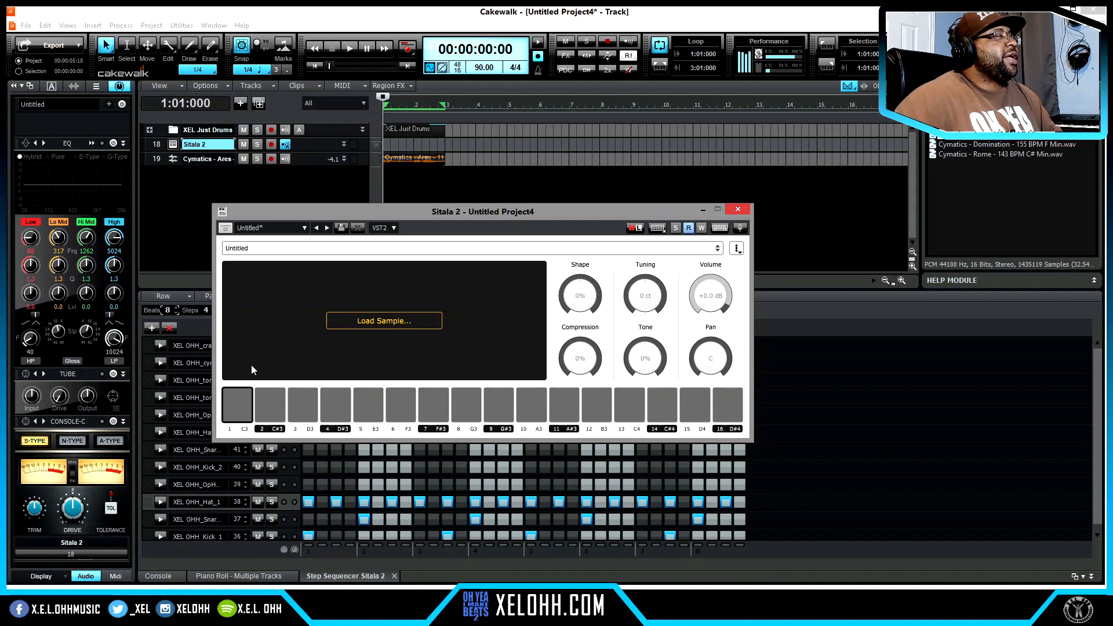
left_click_drag(409, 157, 340, 320)
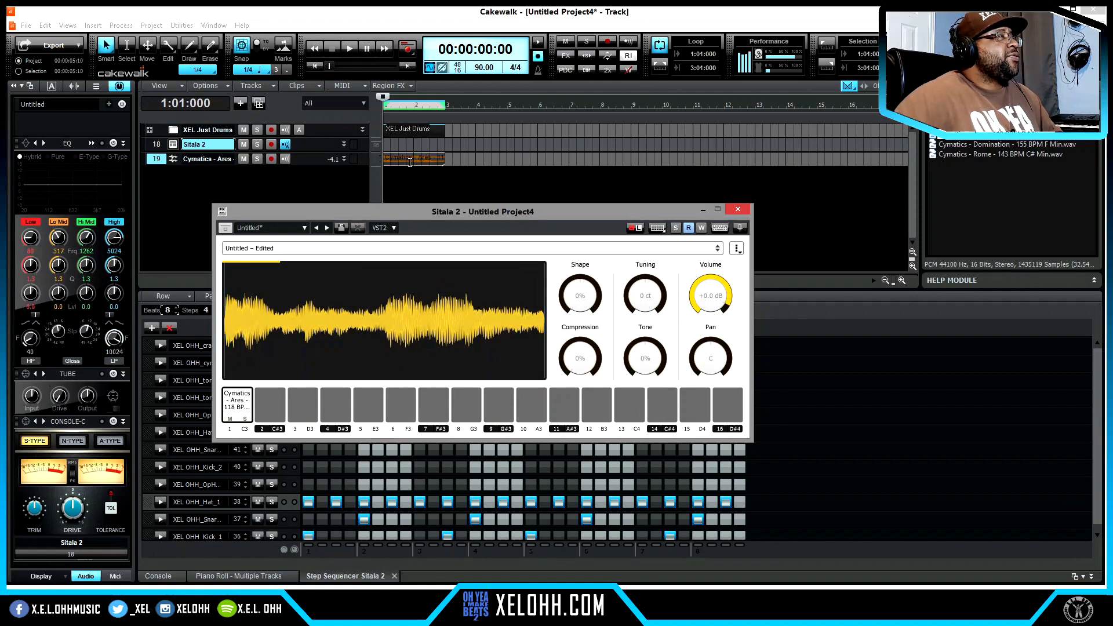
left_click_drag(408, 157, 267, 410)
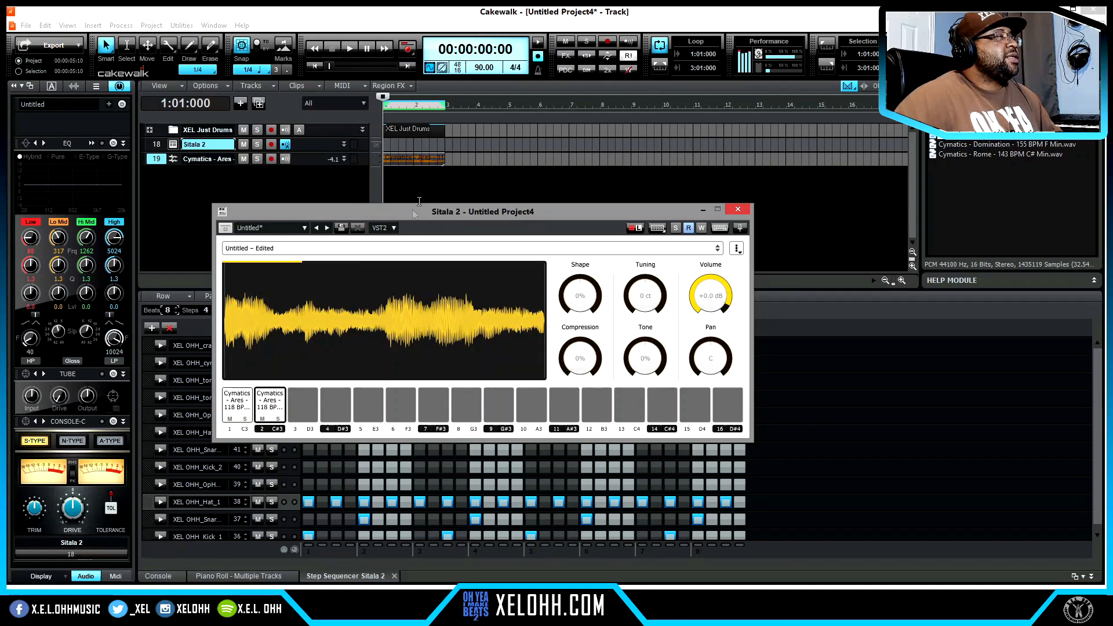
left_click_drag(420, 158, 302, 408)
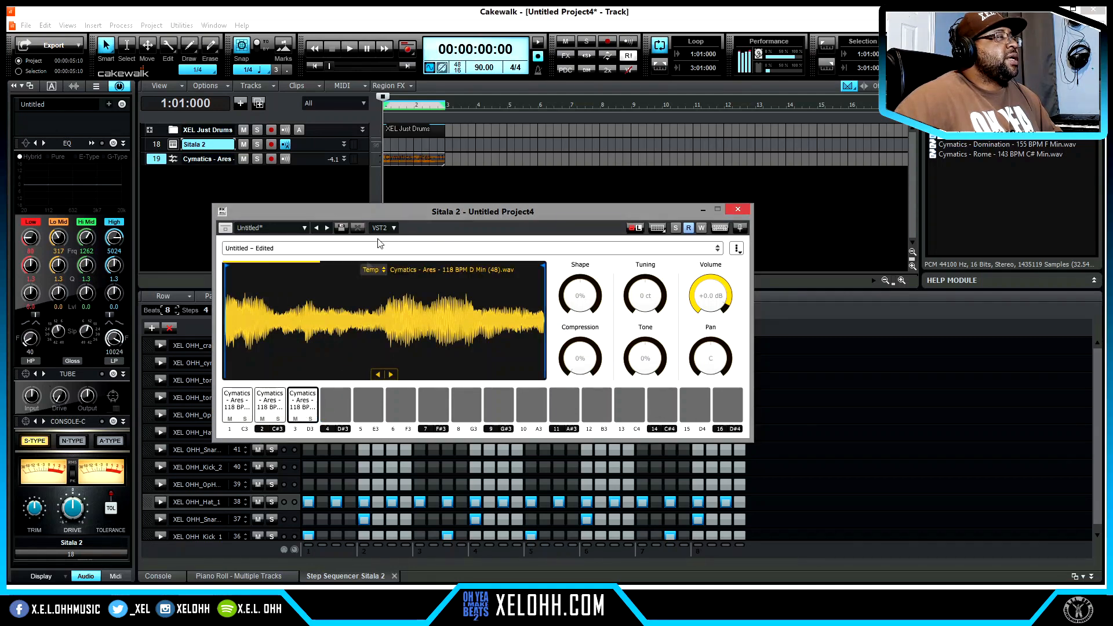
left_click_drag(414, 157, 336, 408)
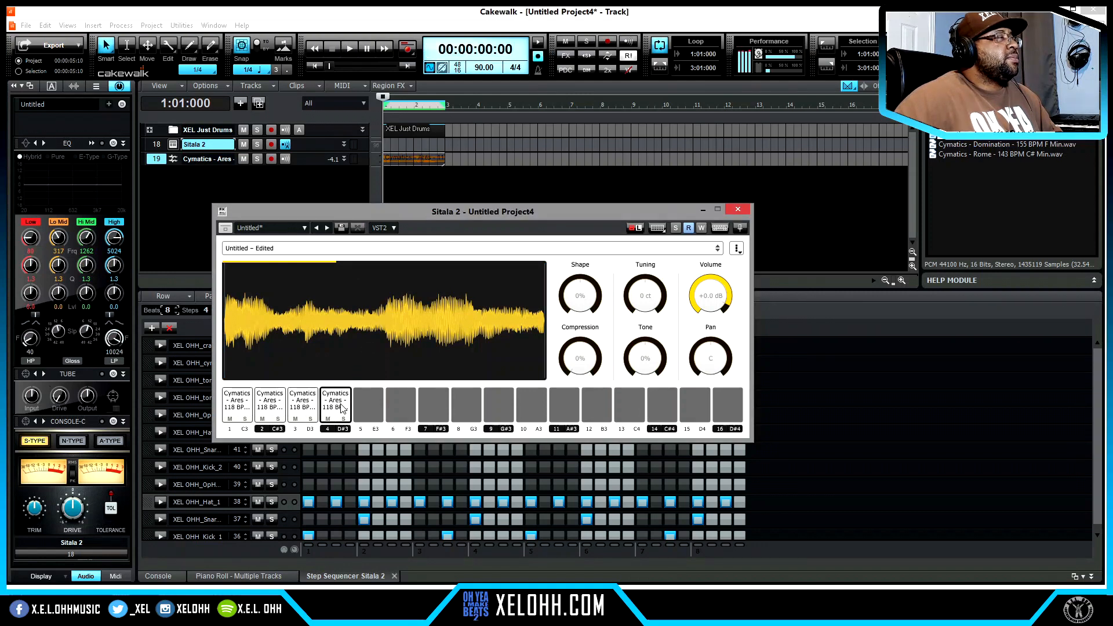
Trim pad 1 to the first quarter of the Ares sample and pad 2 to the second quarter.
left_click(239, 410)
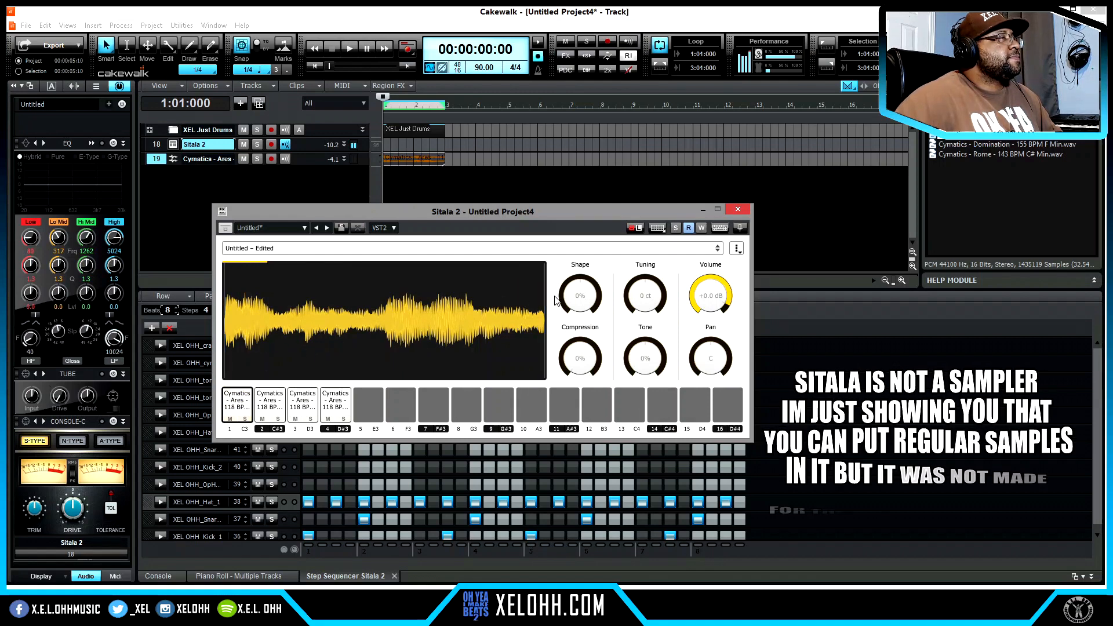
left_click_drag(543, 340, 304, 341)
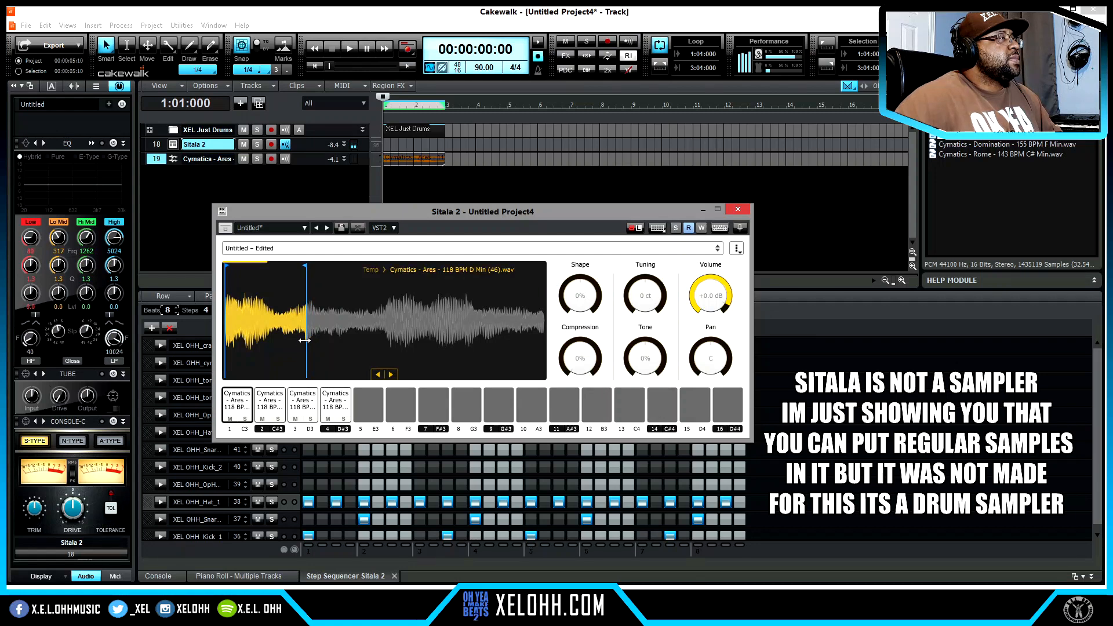
left_click(268, 413)
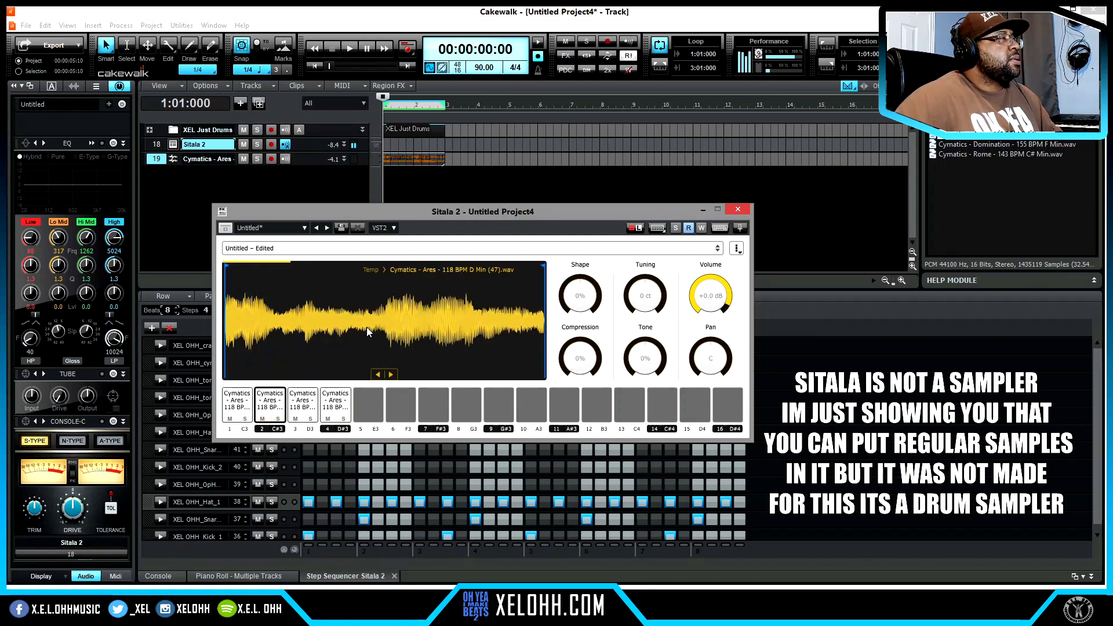
left_click_drag(228, 330, 308, 330)
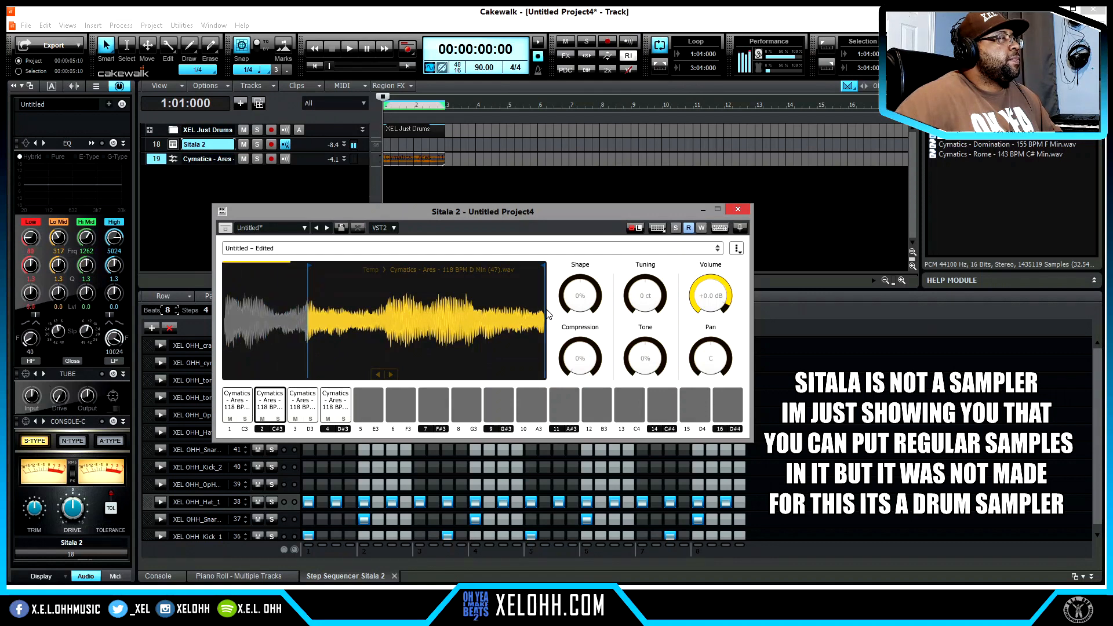
left_click_drag(543, 322, 390, 328)
Trim pad 3 to the third quarter of the Ares sample and pad 4 to the last quarter.
left_click(302, 406)
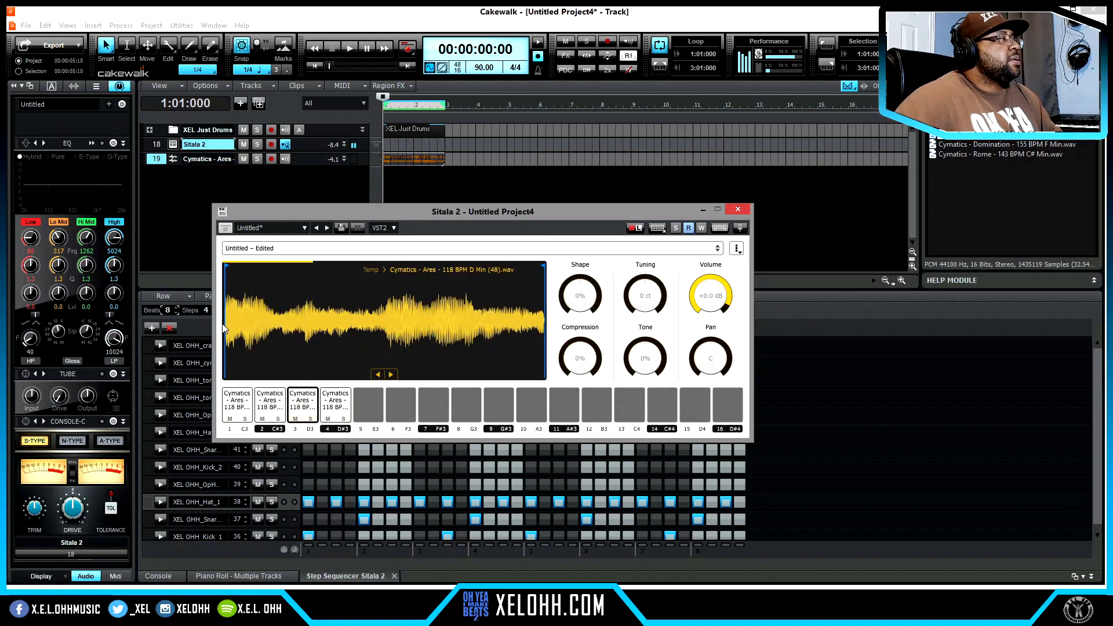
left_click_drag(232, 326, 392, 332)
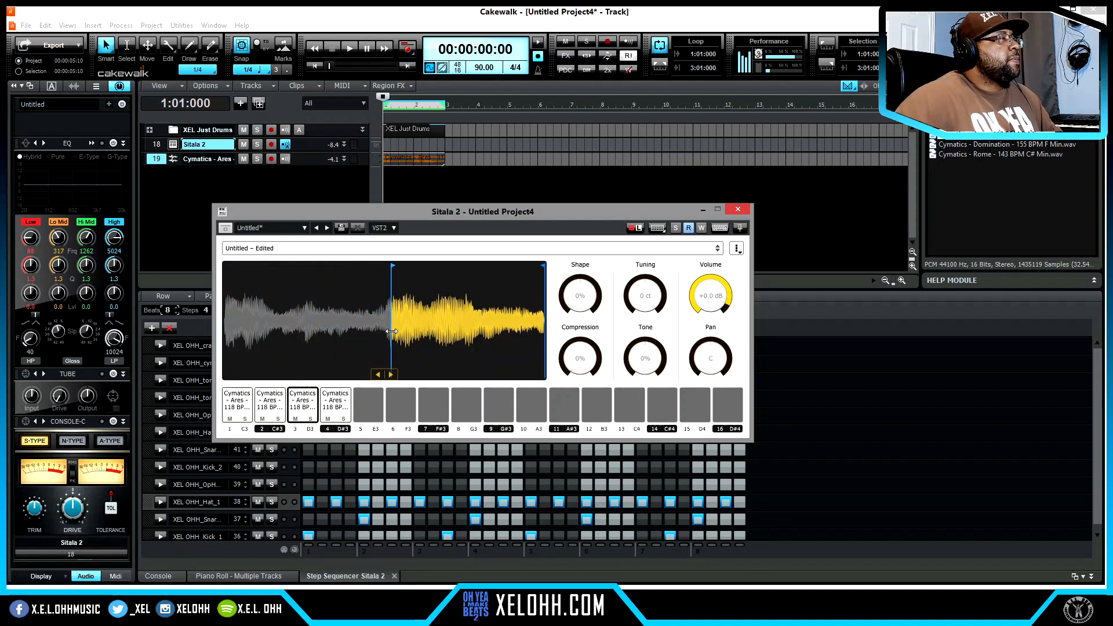
left_click_drag(543, 316, 465, 333)
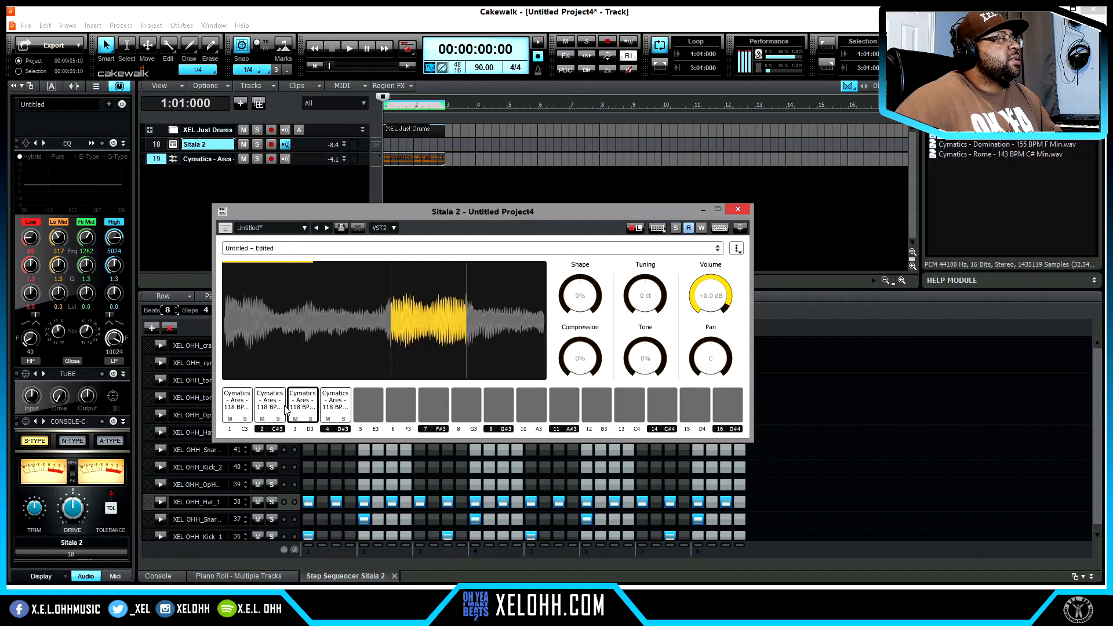
left_click(342, 401)
mouse_move(438, 350)
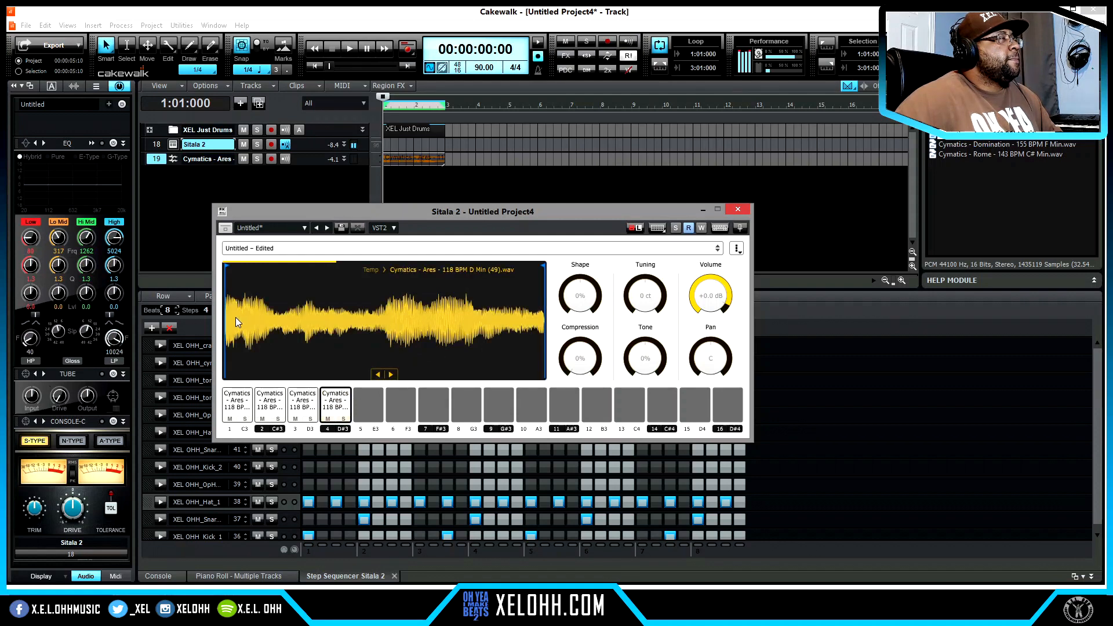
mouse_move(228, 320)
left_mouse_down()
mouse_move(480, 326)
mouse_move(469, 329)
left_mouse_up()
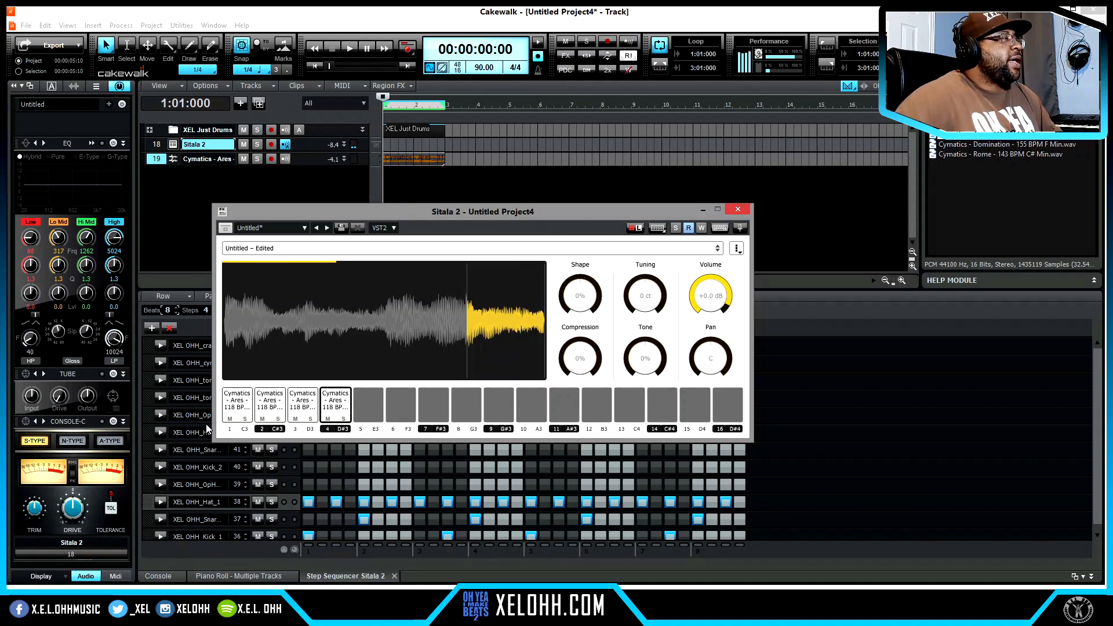
mouse_move(468, 308)
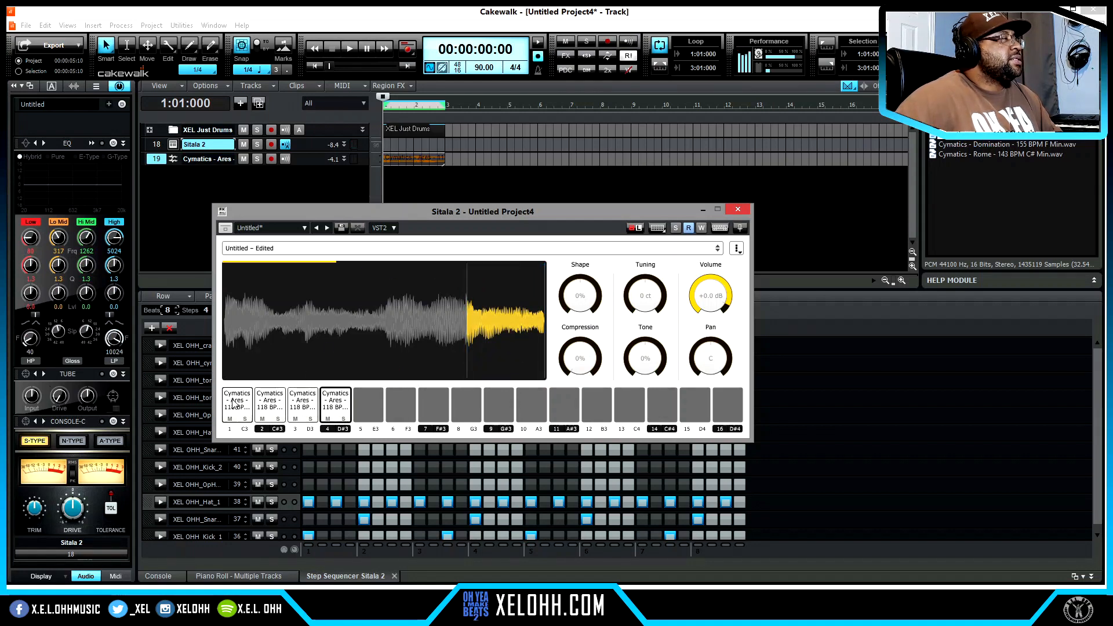
Set pads 1 and 2 to choke all pads so the Ares slices cut each other off.
mouse_move(445, 323)
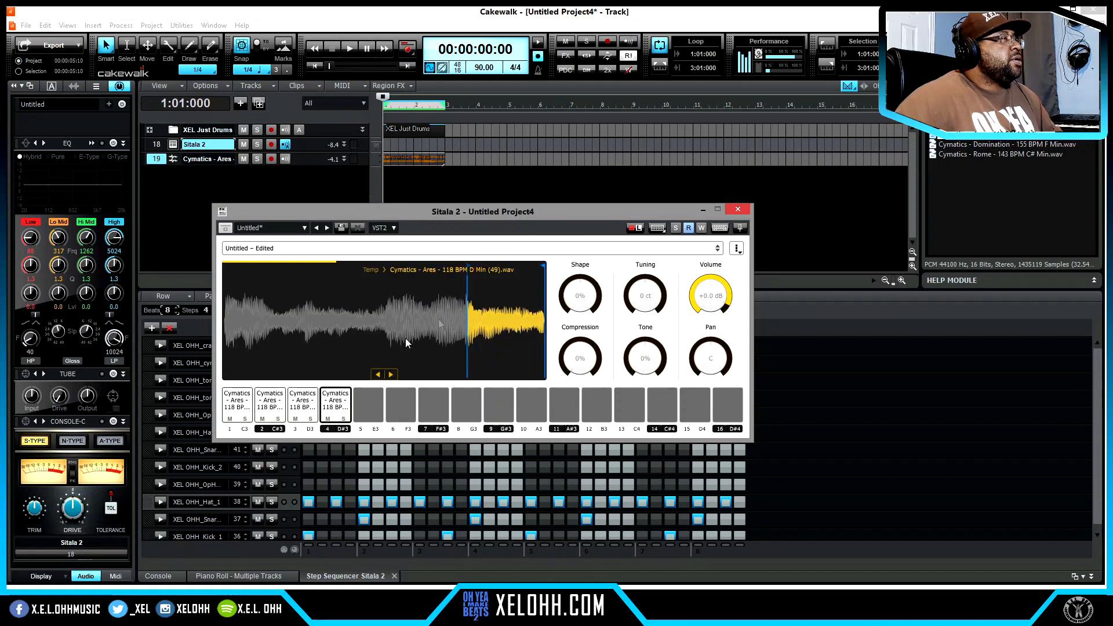
right_click(237, 404)
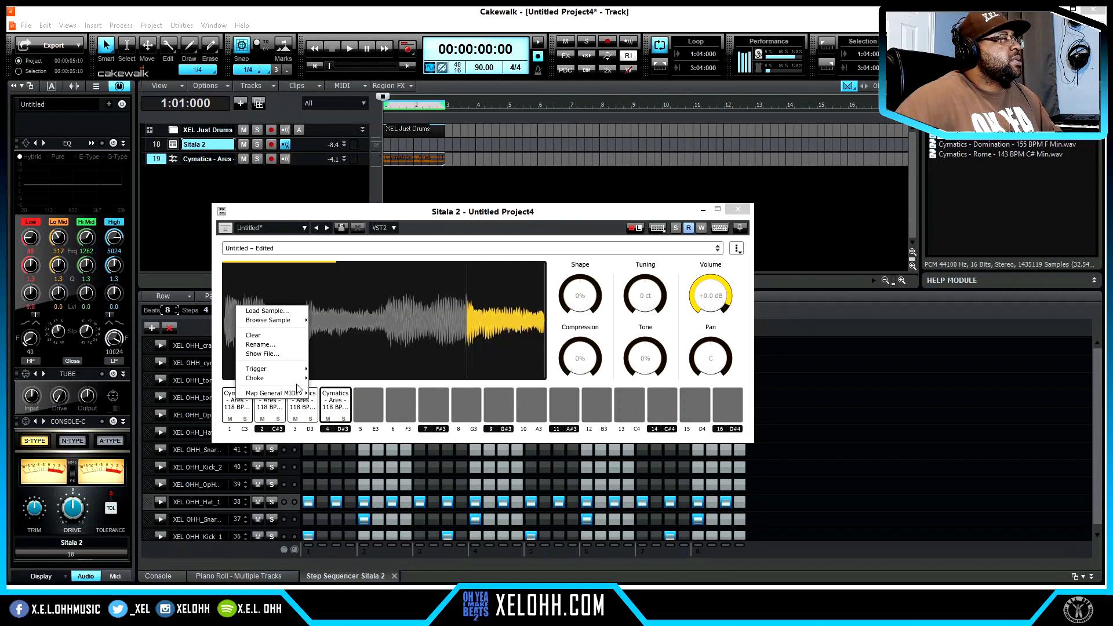
mouse_move(292, 380)
left_click(354, 336)
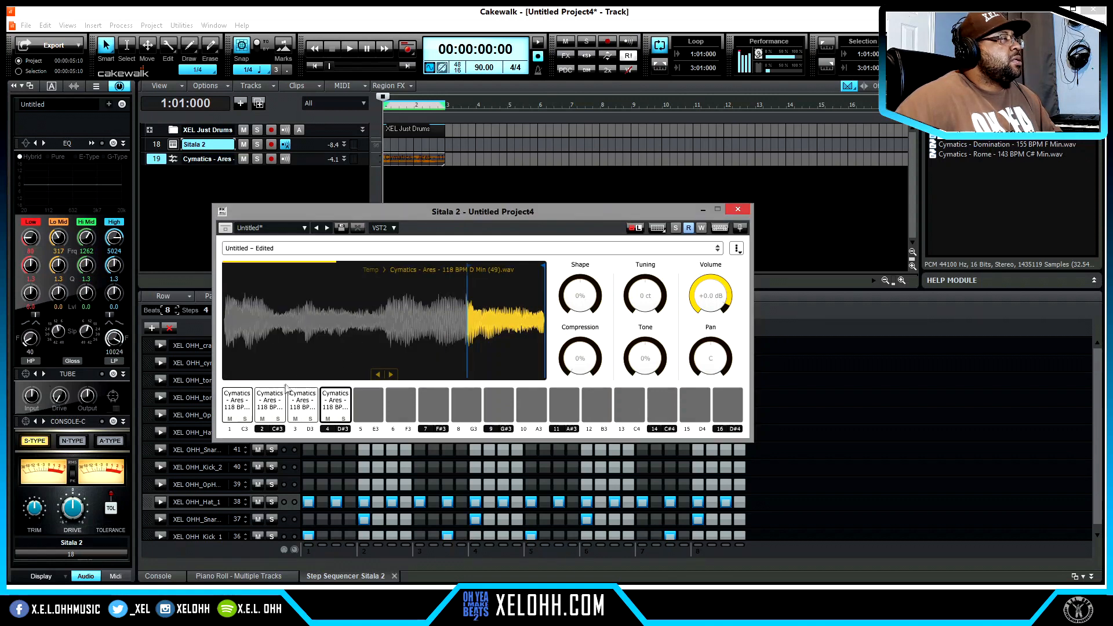
right_click(269, 399)
mouse_move(293, 378)
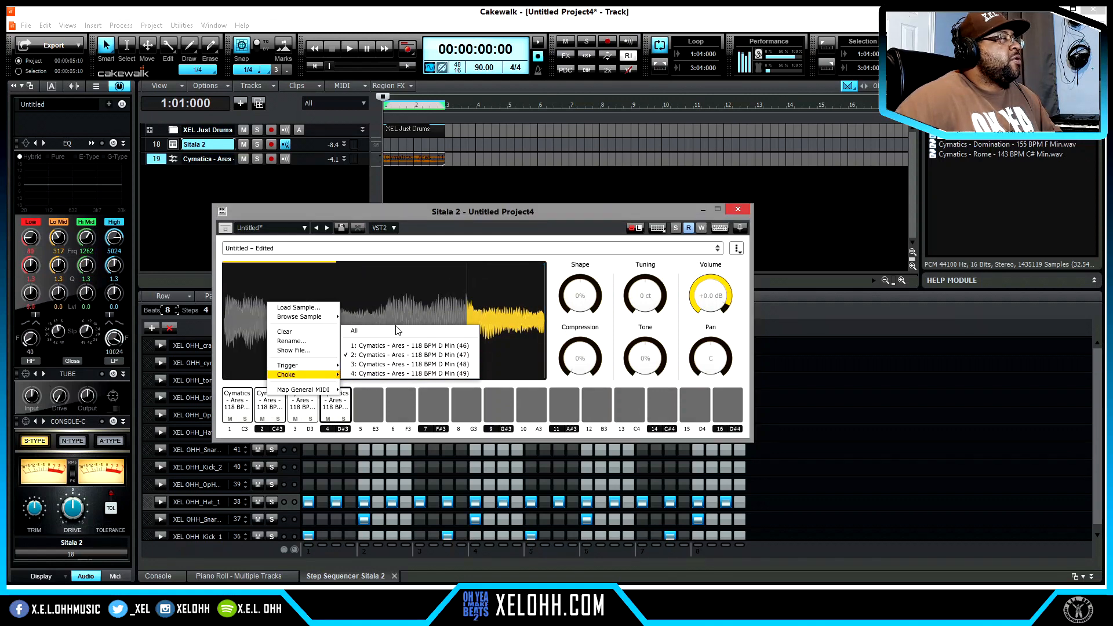
left_click(397, 330)
Set pads 3 and 4 to choke all pads as well, and audition the Ares chop on pad 3.
right_click(303, 401)
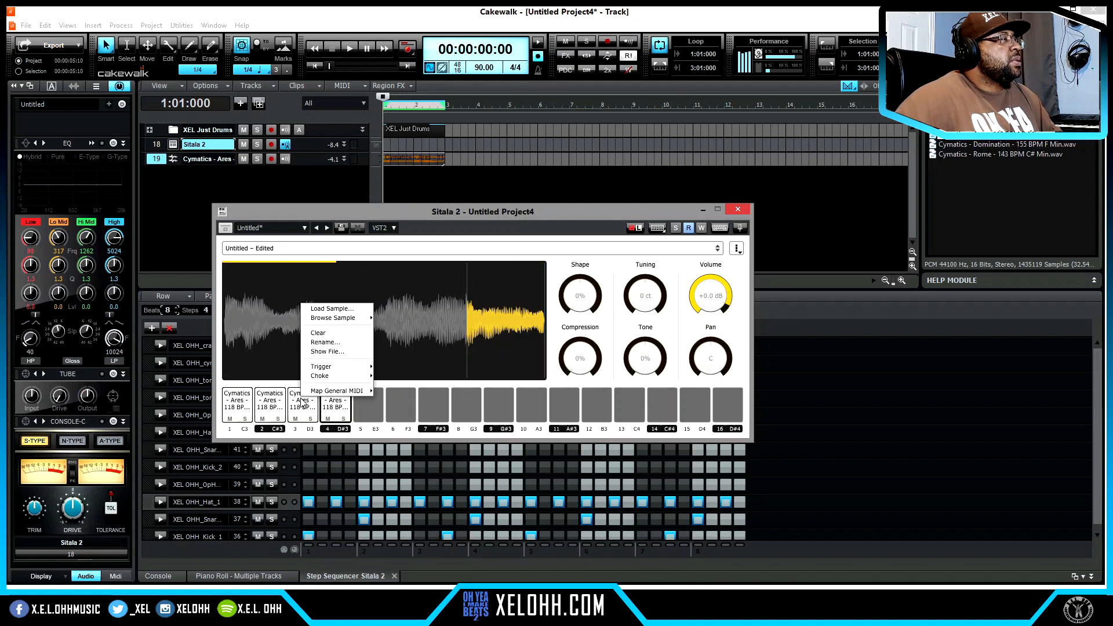
mouse_move(331, 378)
left_click(412, 339)
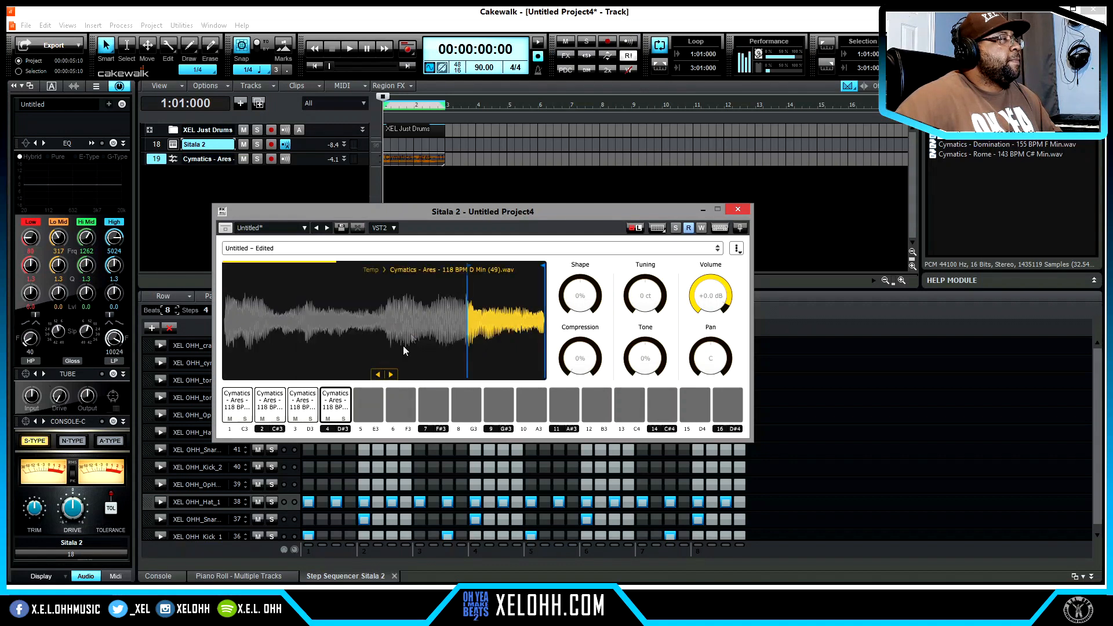
right_click(335, 396)
mouse_move(382, 372)
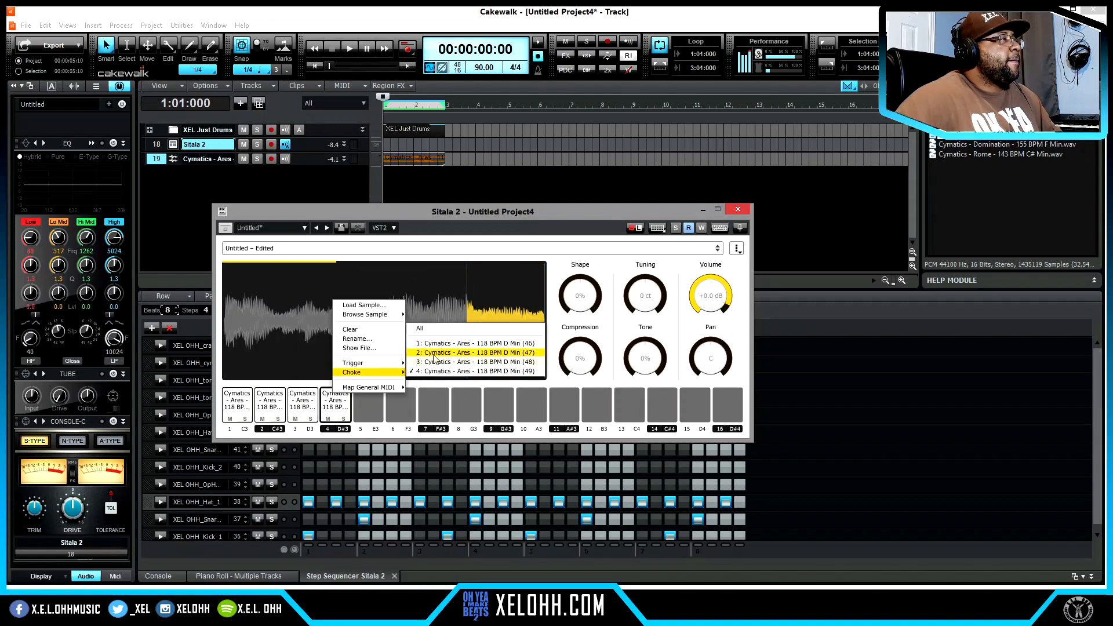
left_click(460, 332)
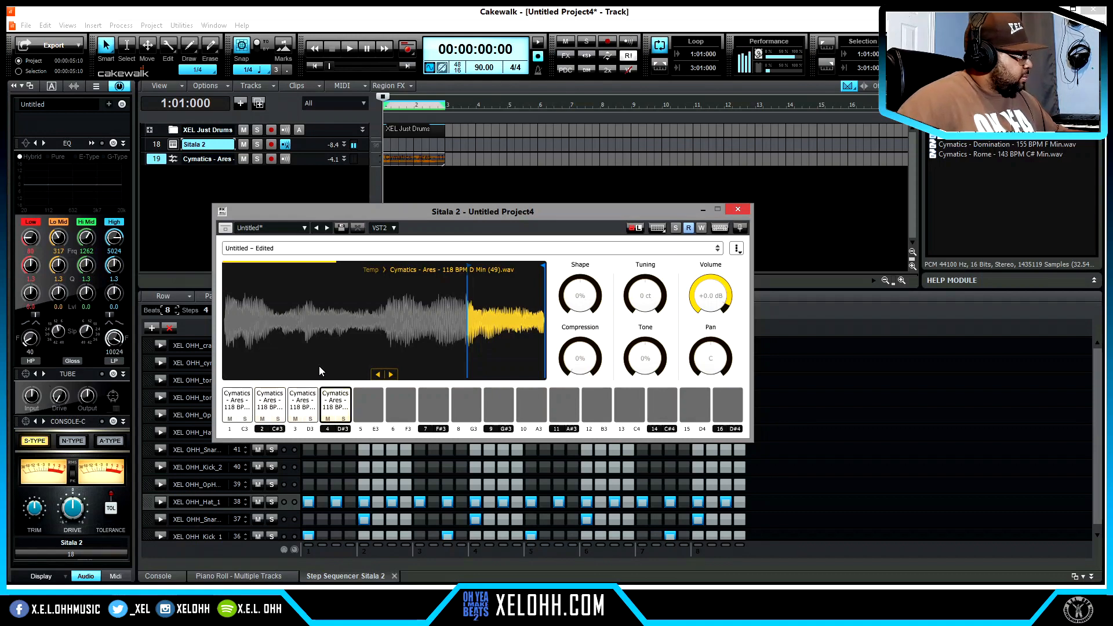
left_click(303, 401)
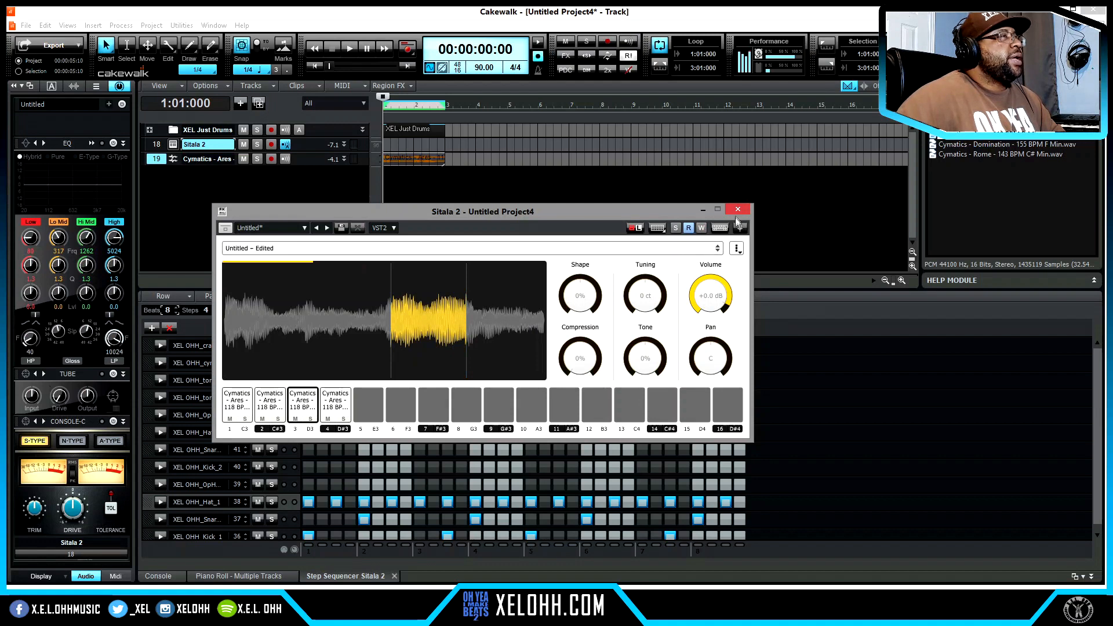
Start a new step sequence for Sitala 2 with pad 1 (row 36) on steps 1 and 3 and pad 2 (row 37) on step 5.
left_click(658, 228)
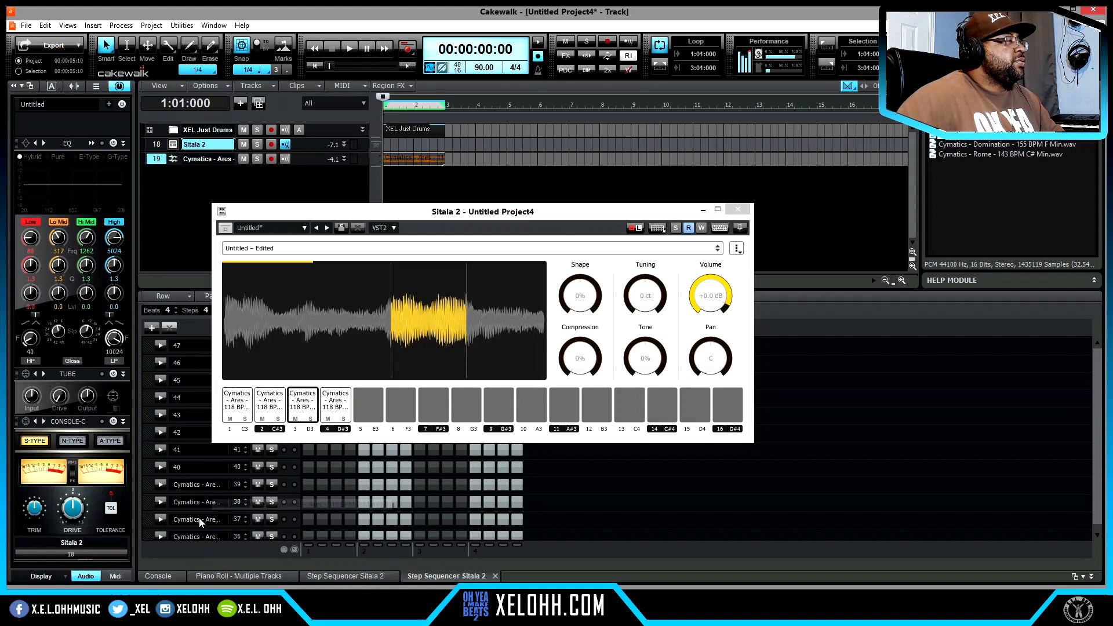
left_click(309, 534)
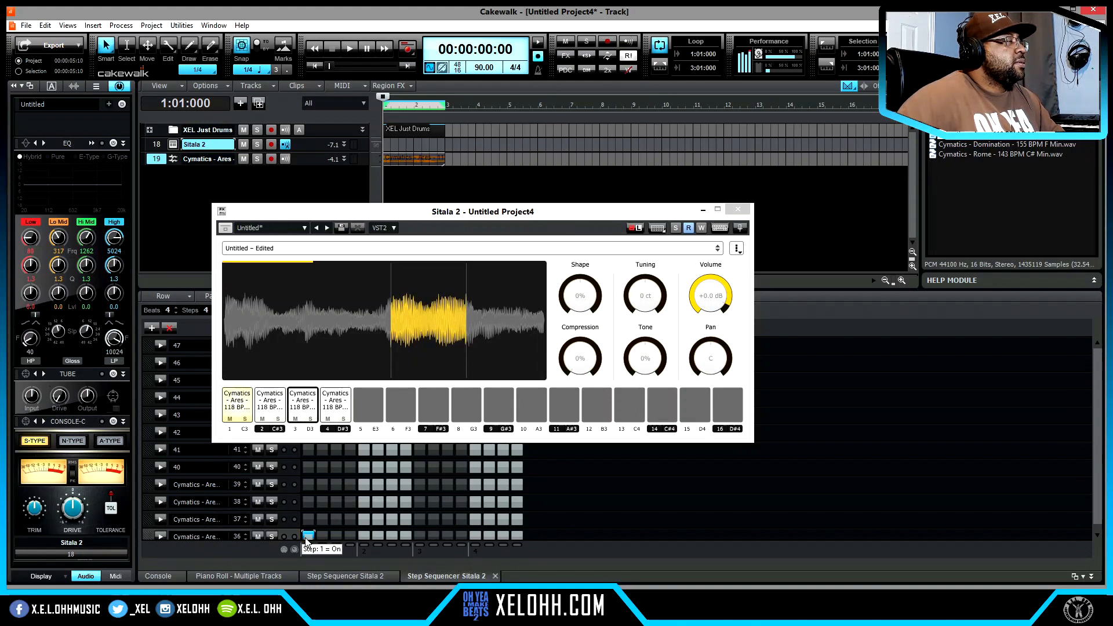
left_click(360, 535)
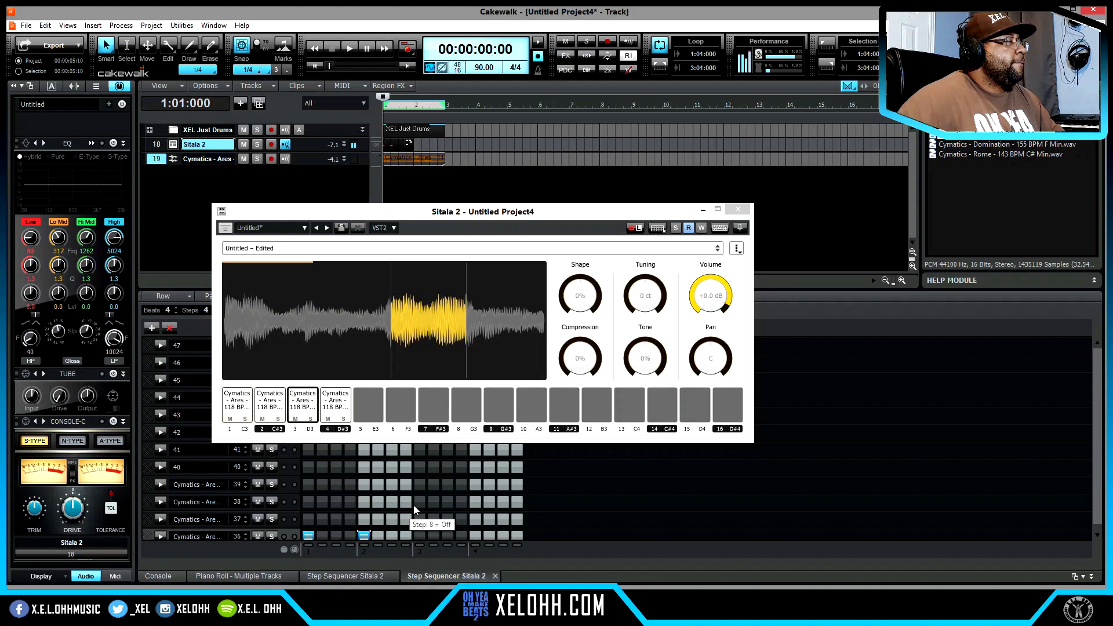
left_click(359, 533)
left_click(336, 536)
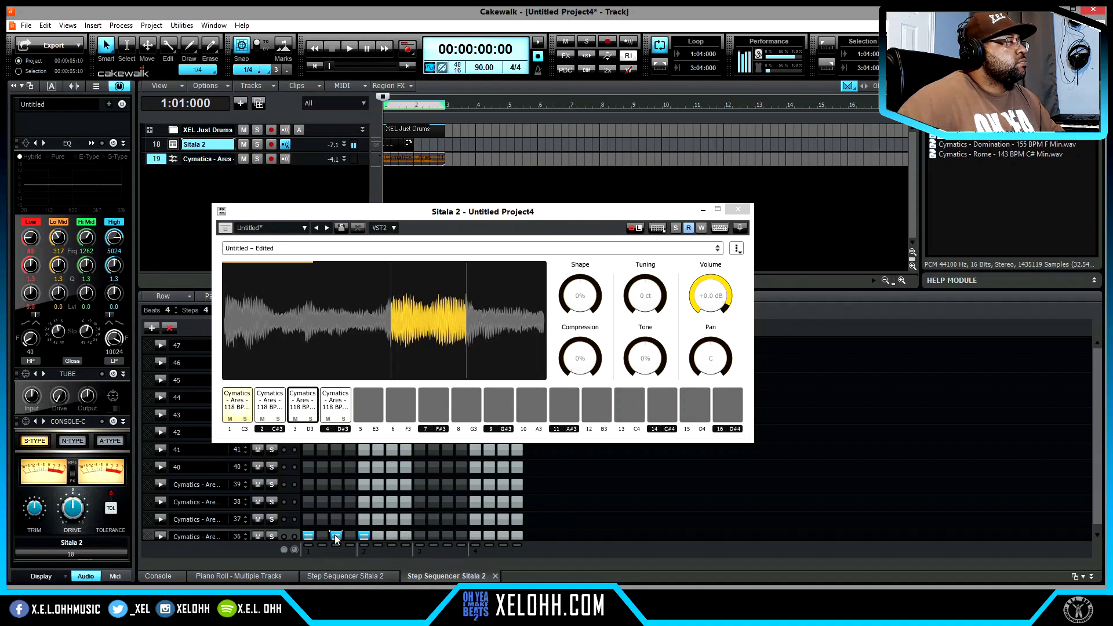
left_click(364, 520)
left_click(364, 534)
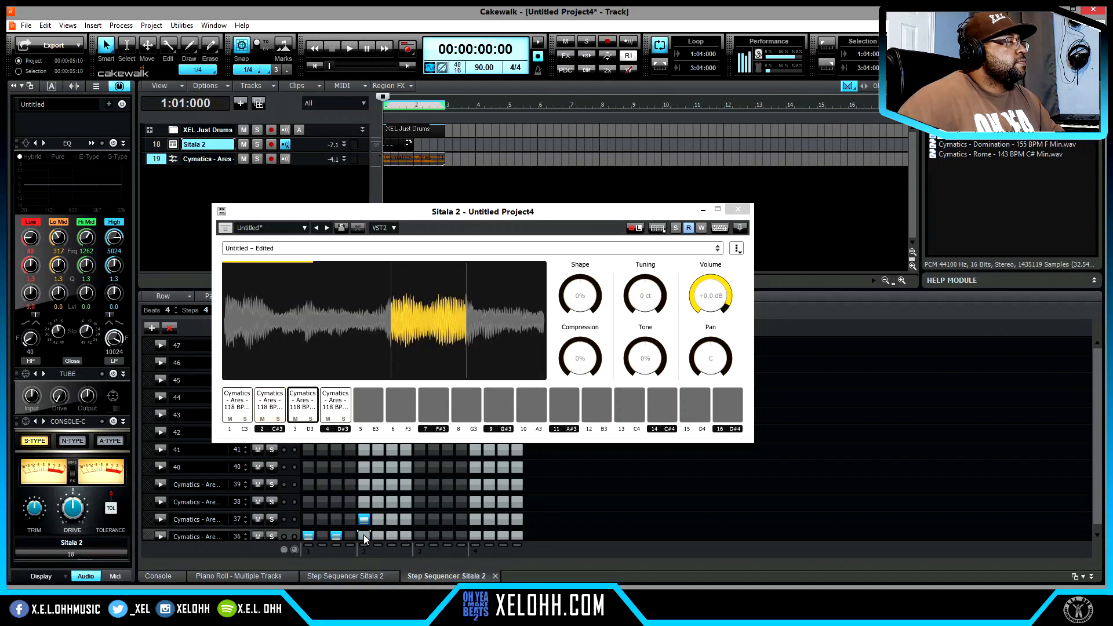
Add pad 2 on steps 7 and 8, pad 3 (row 38) on step 9 and pad 4 (row 39) on steps 13 and 15, then close Sitala 2.
left_click(392, 519)
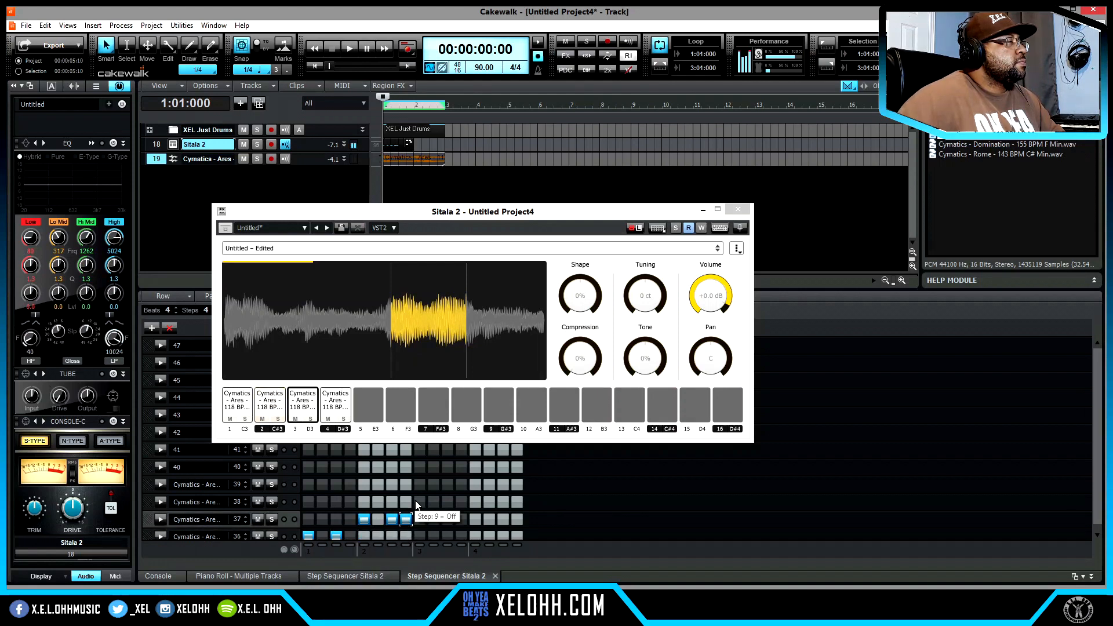
left_click(419, 503)
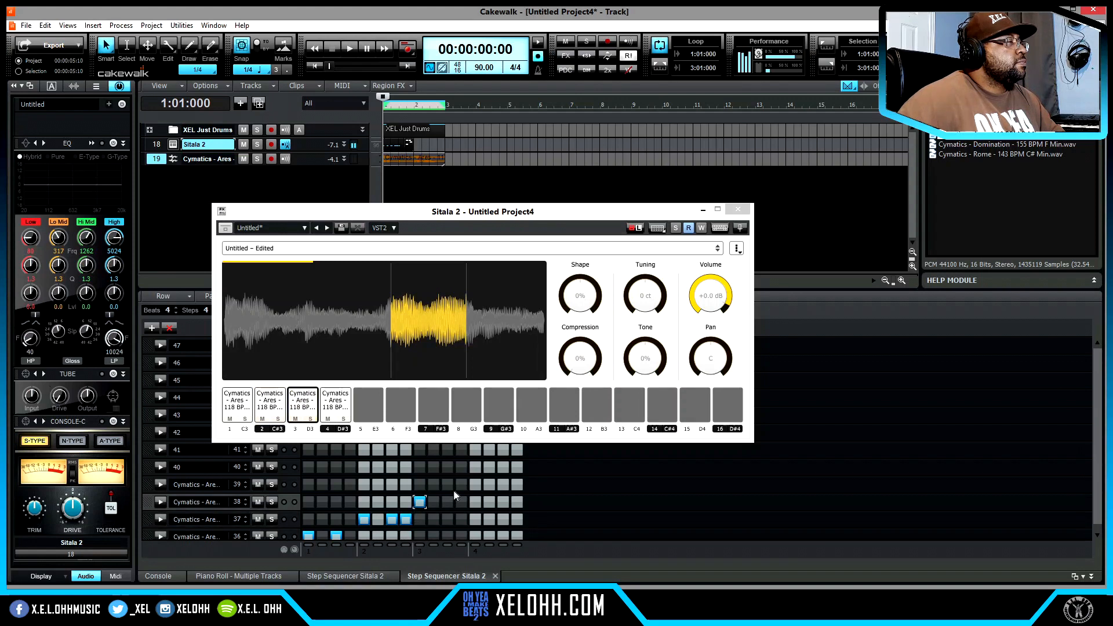
left_click(475, 484)
left_click(502, 485)
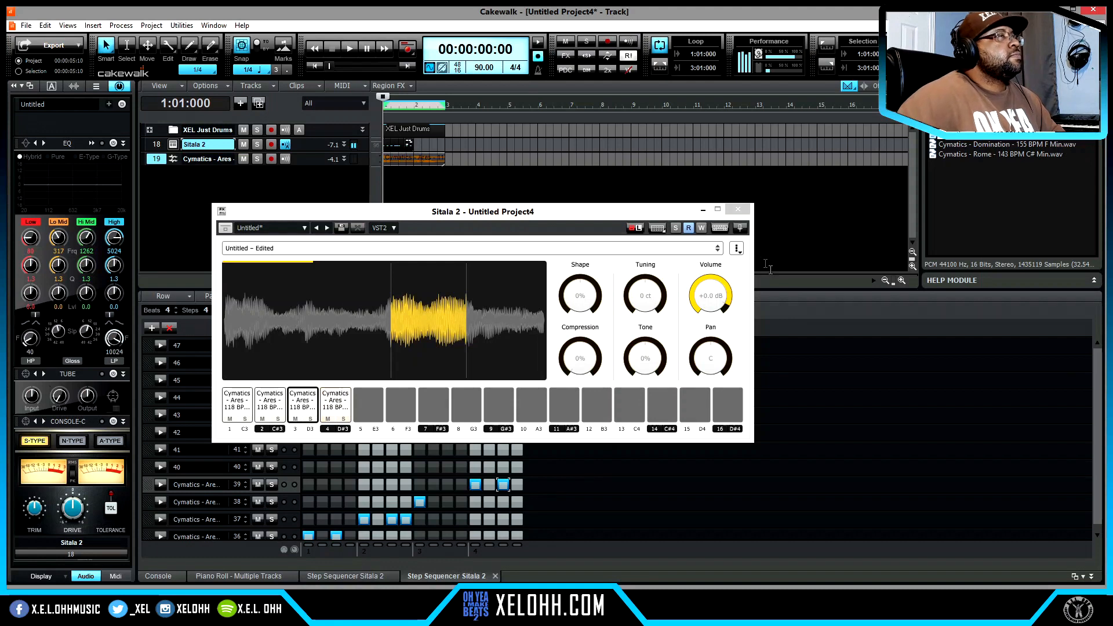
left_click(738, 211)
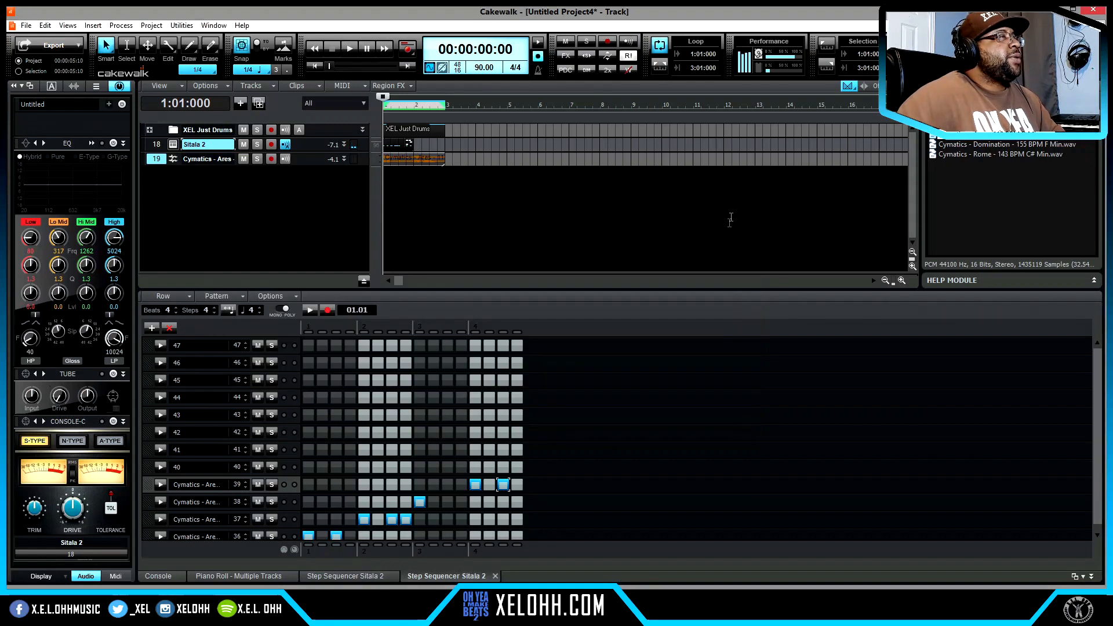
Mute the original Cymatics - Ares audio track and play back the chopped pattern with the drums.
key("m")
key("space")
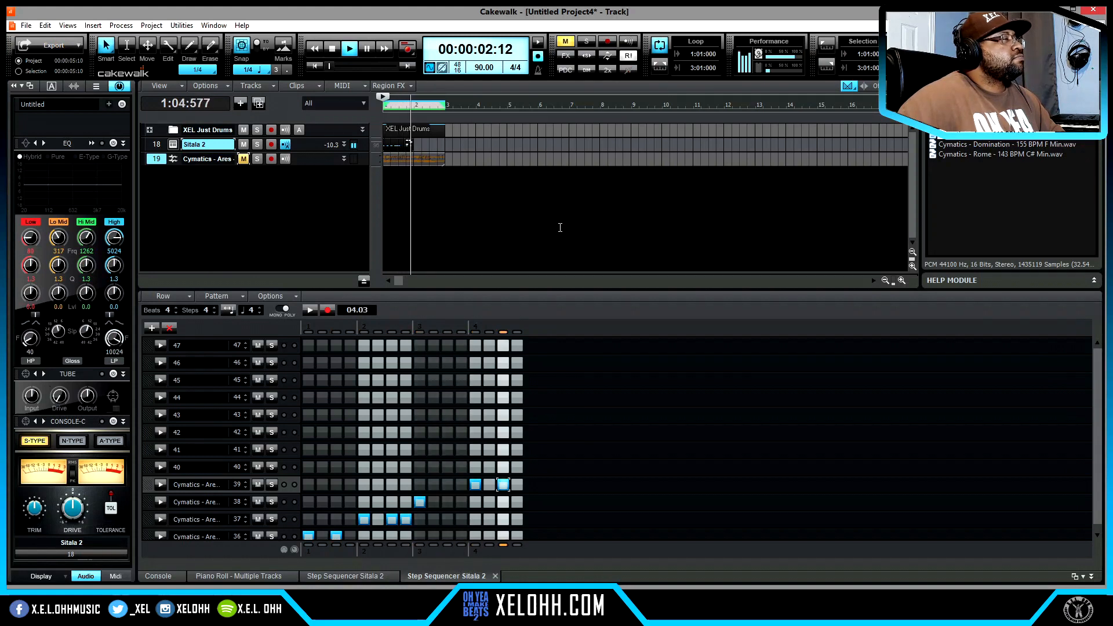
key("space")
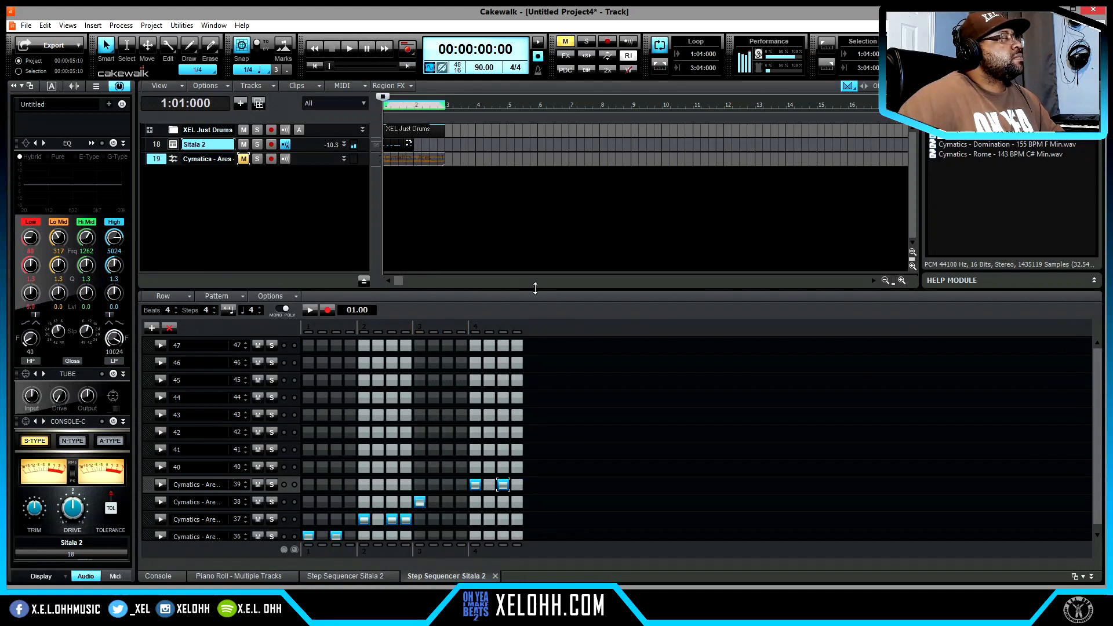
Duplicate the one-bar Sitala 2 pattern clip into bar 2 and play the two bars from the start.
left_click(388, 146)
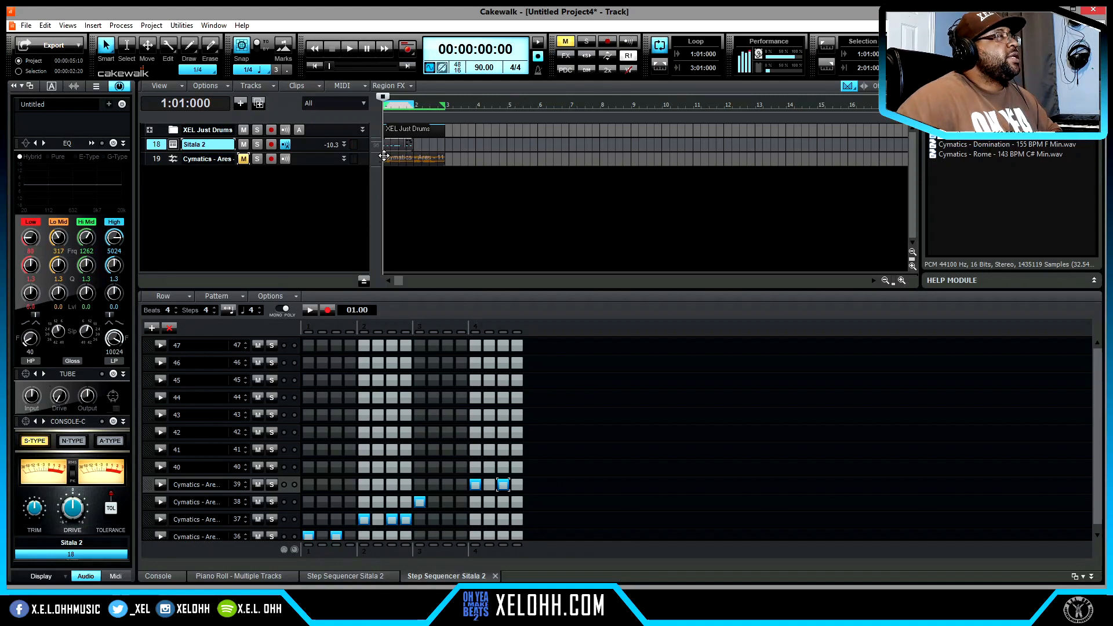
key("ctrl+d")
key("w")
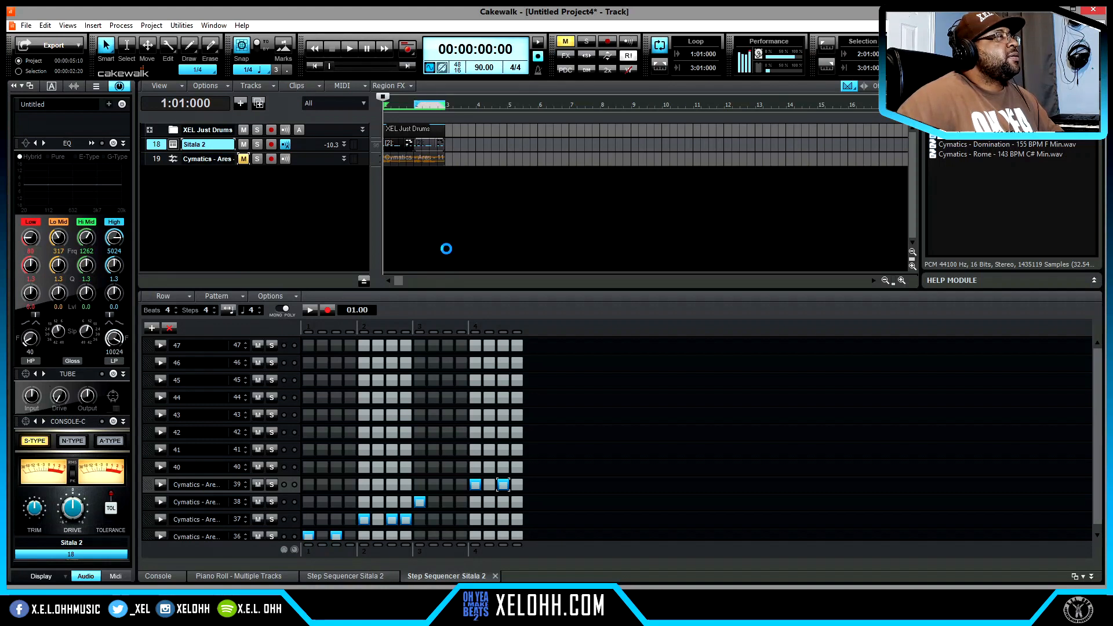
key("space")
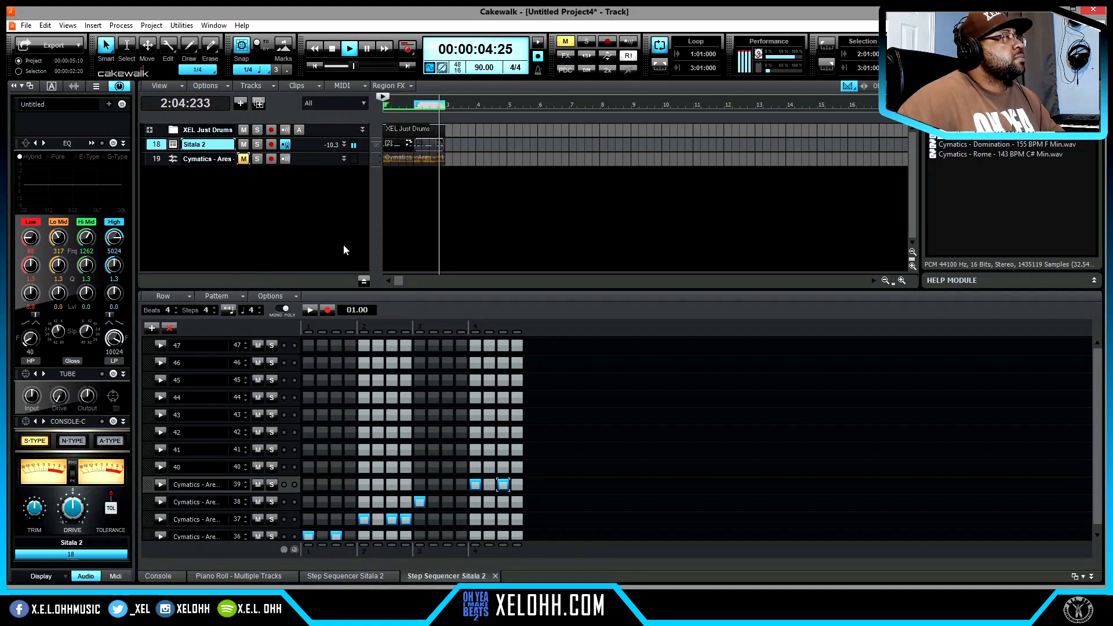
key("space")
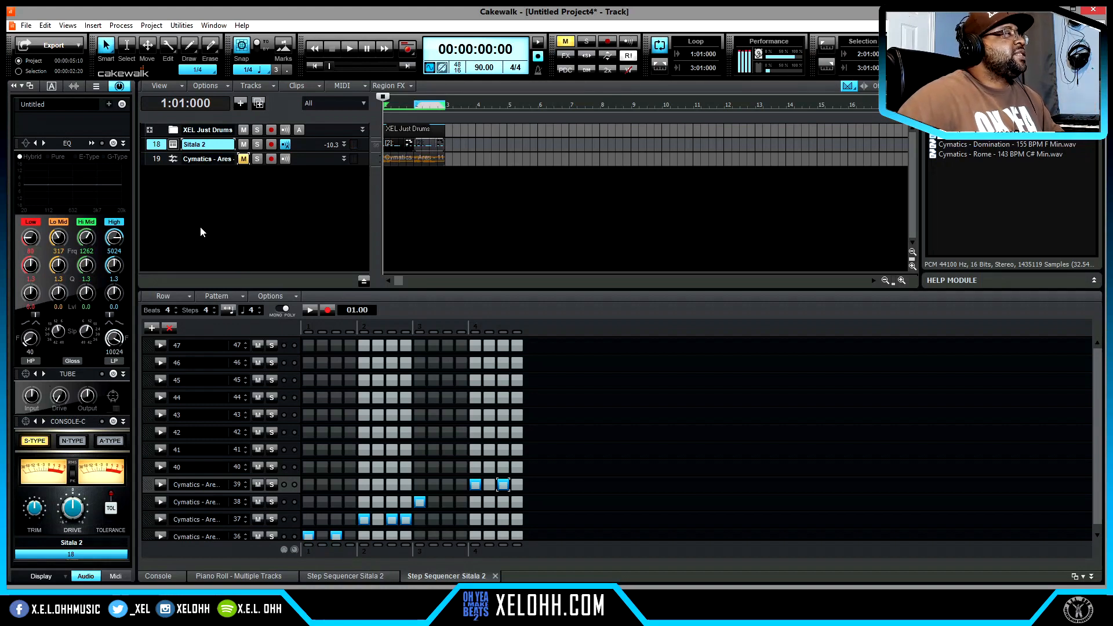
Insert another Sitala instrument track and open its plug-in window.
right_click(218, 188)
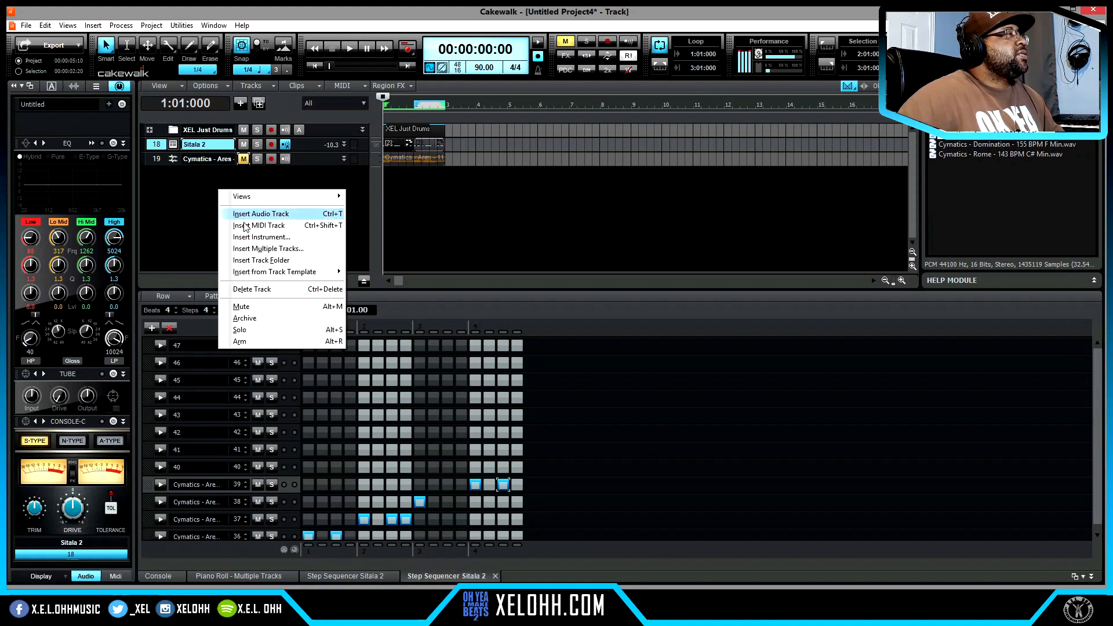
left_click(286, 239)
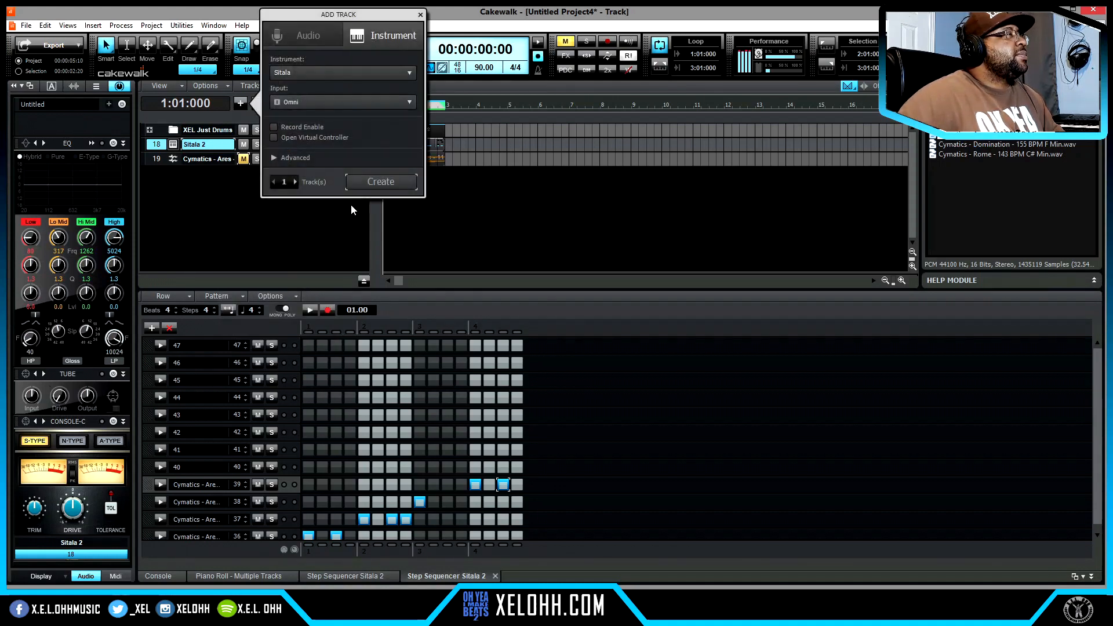
left_click(381, 182)
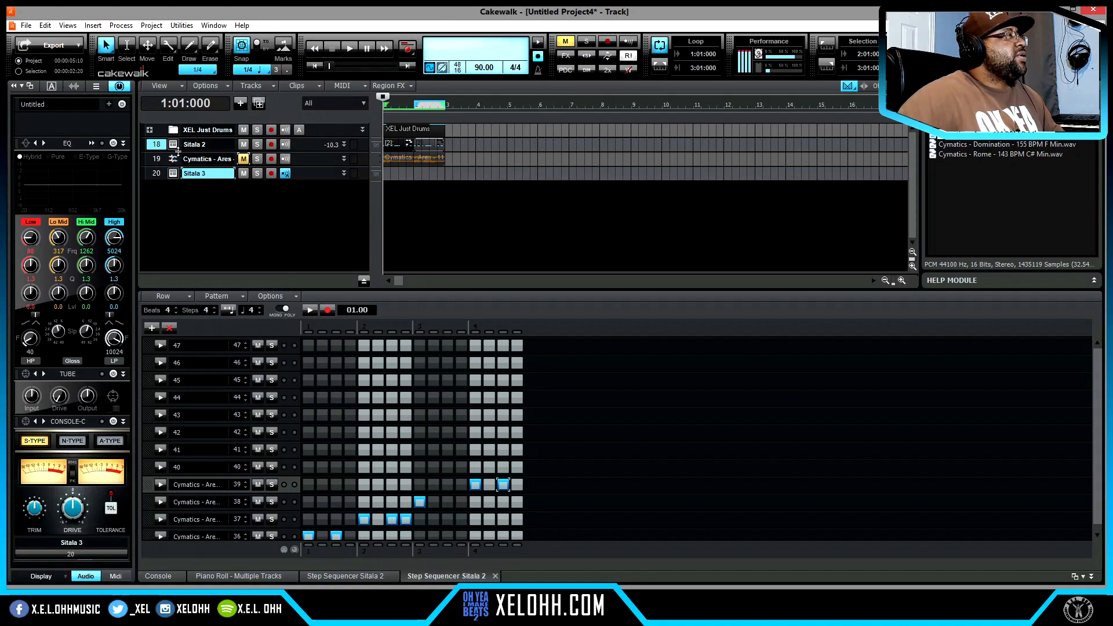
left_click(173, 174)
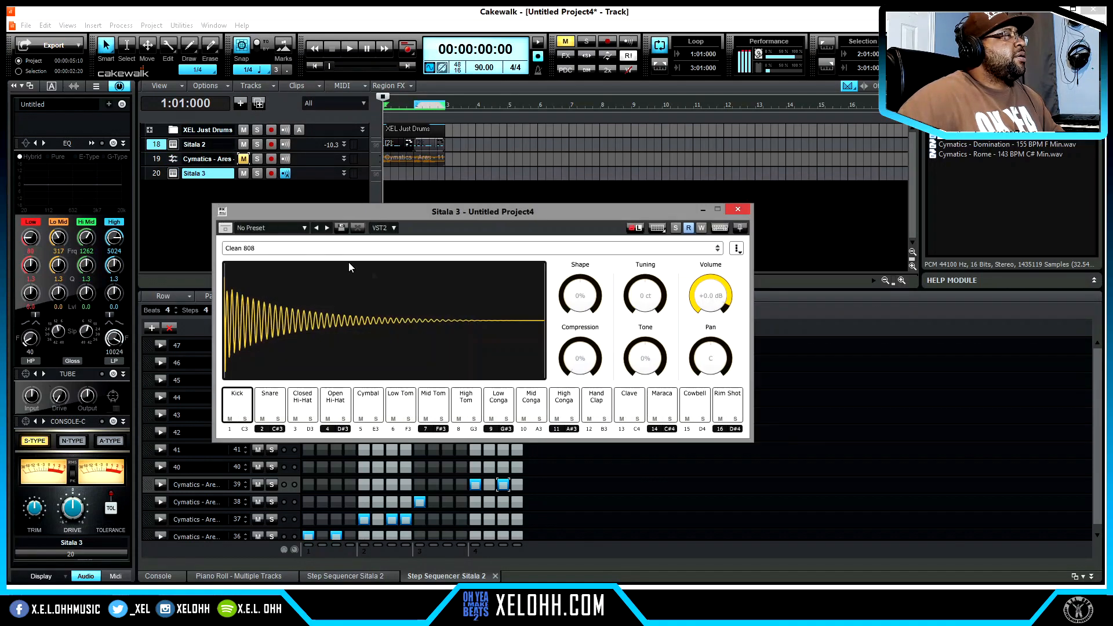
Replace the new Sitala's default kit with an empty one and load the Cymatics - Rome sample onto pad 1, postponing the slicing.
left_click(374, 251)
left_click(361, 262)
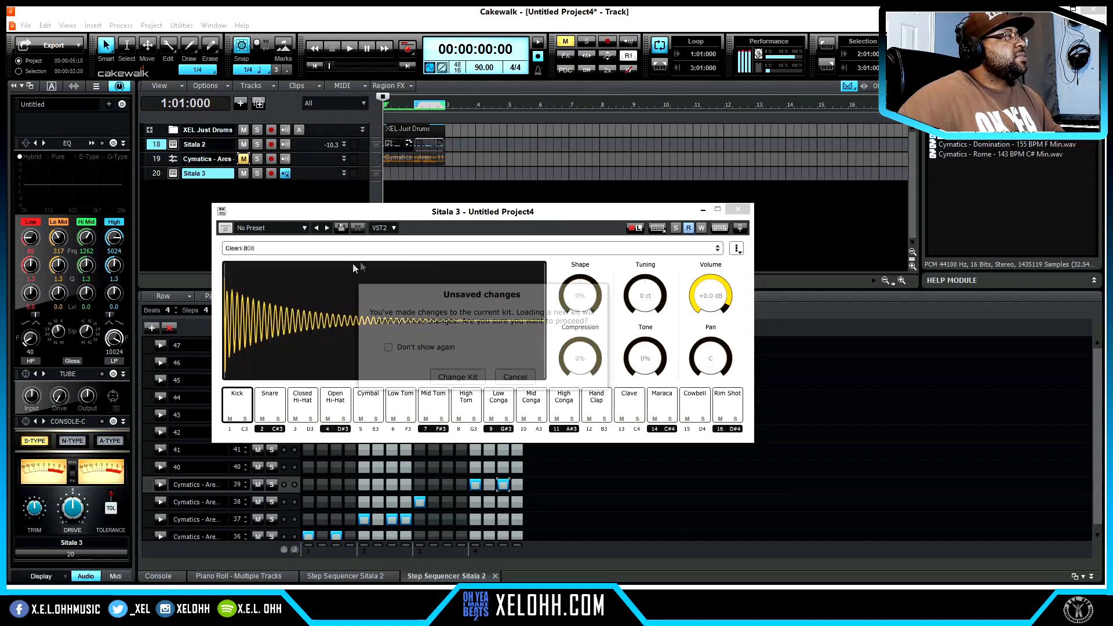
left_click(458, 377)
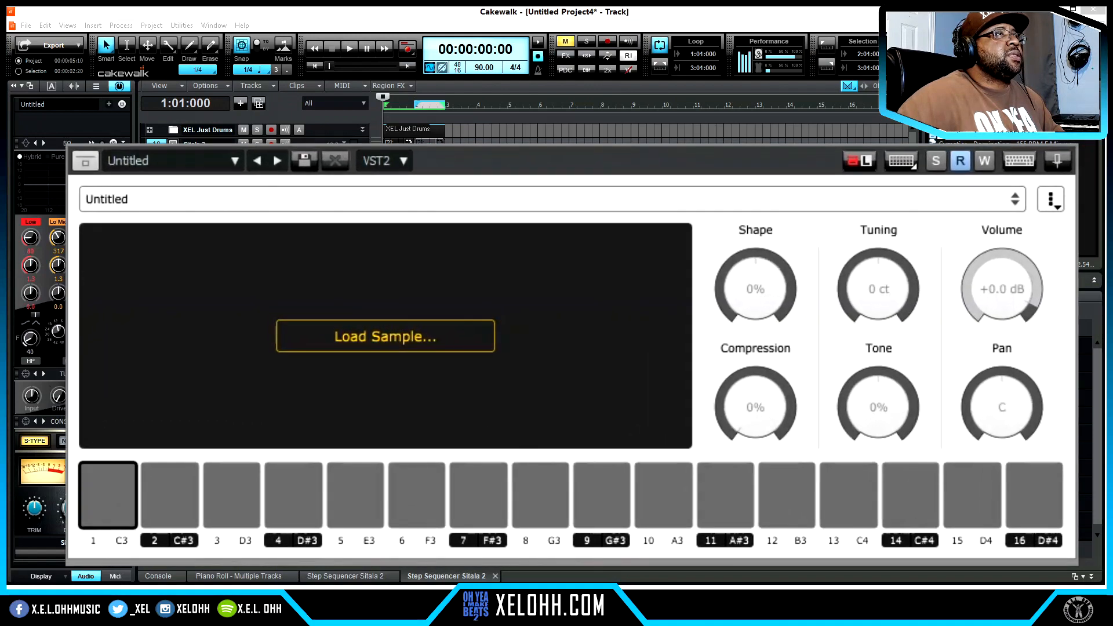
left_click_drag(1070, 273, 281, 341)
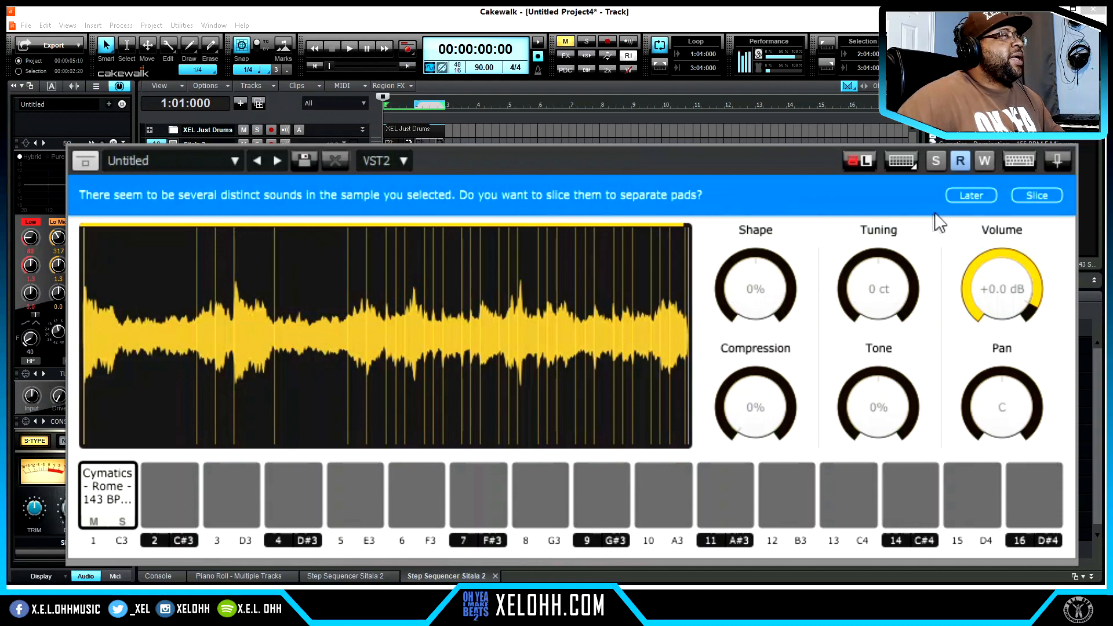
left_click(969, 197)
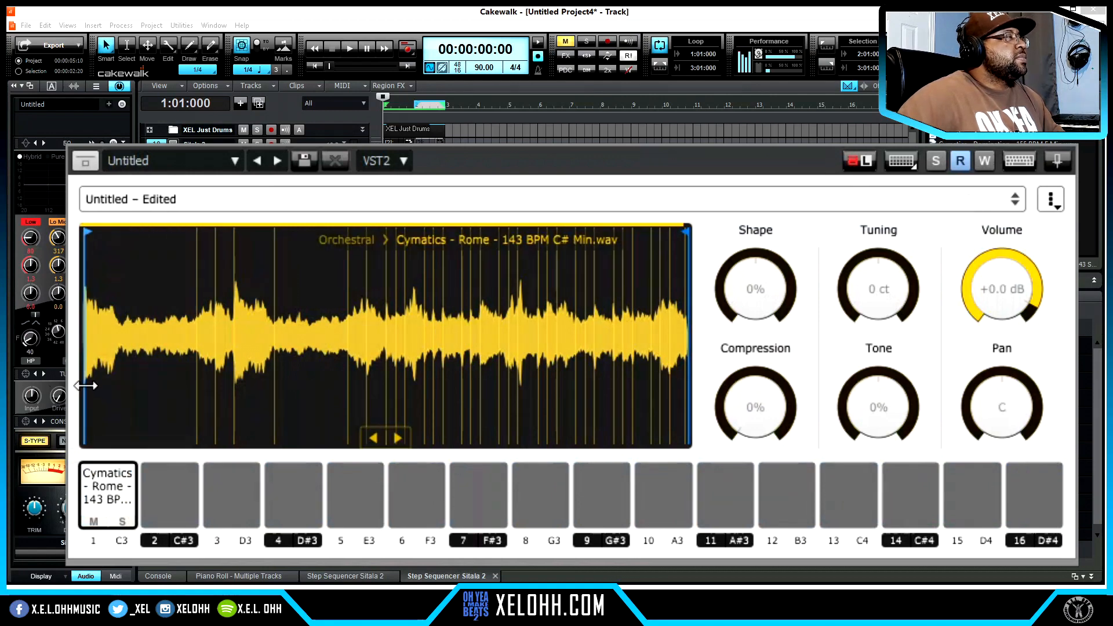
Trim pad 1's Rome sample to run from its start to the second detected slice marker, and check the waveform's snapping option.
left_click(122, 371)
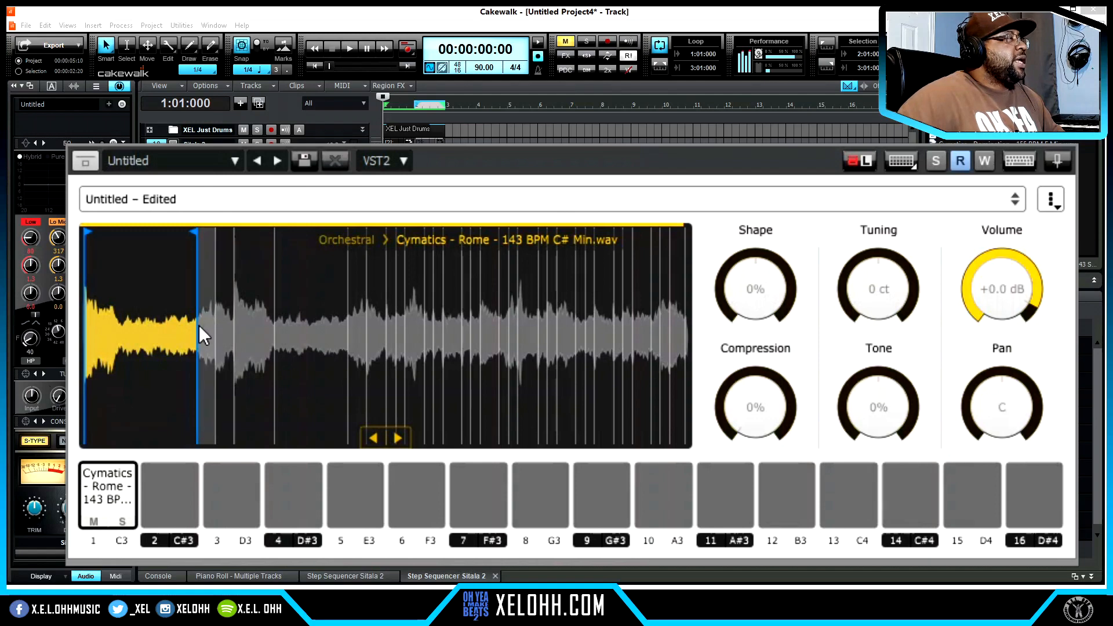
mouse_move(192, 325)
left_mouse_down()
mouse_move(270, 325)
mouse_move(216, 341)
left_mouse_up()
right_click(155, 350)
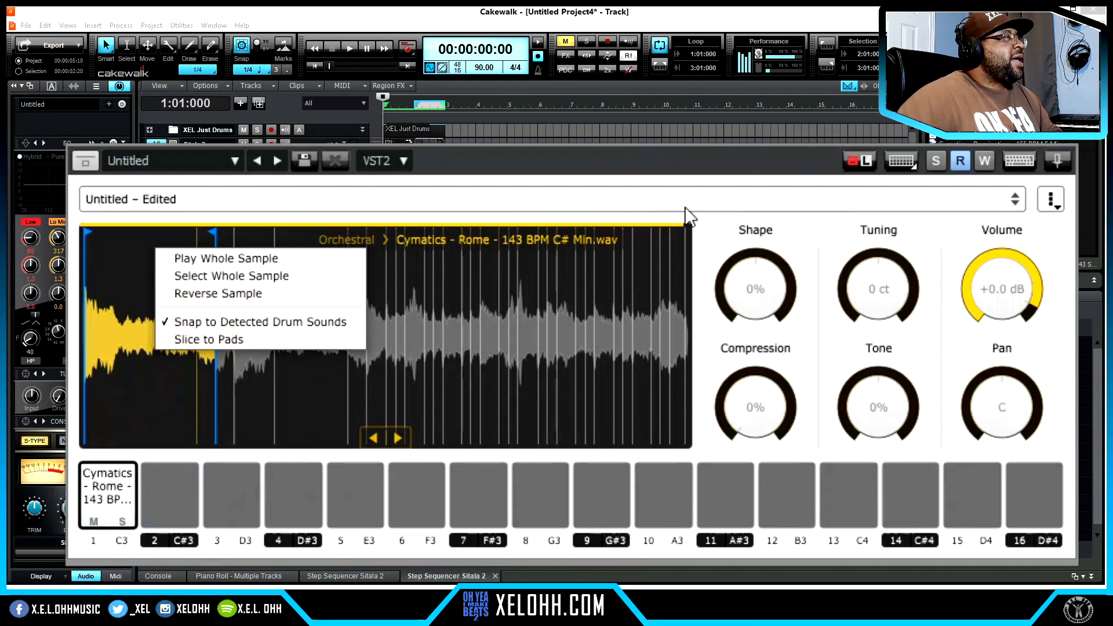
left_click(707, 215)
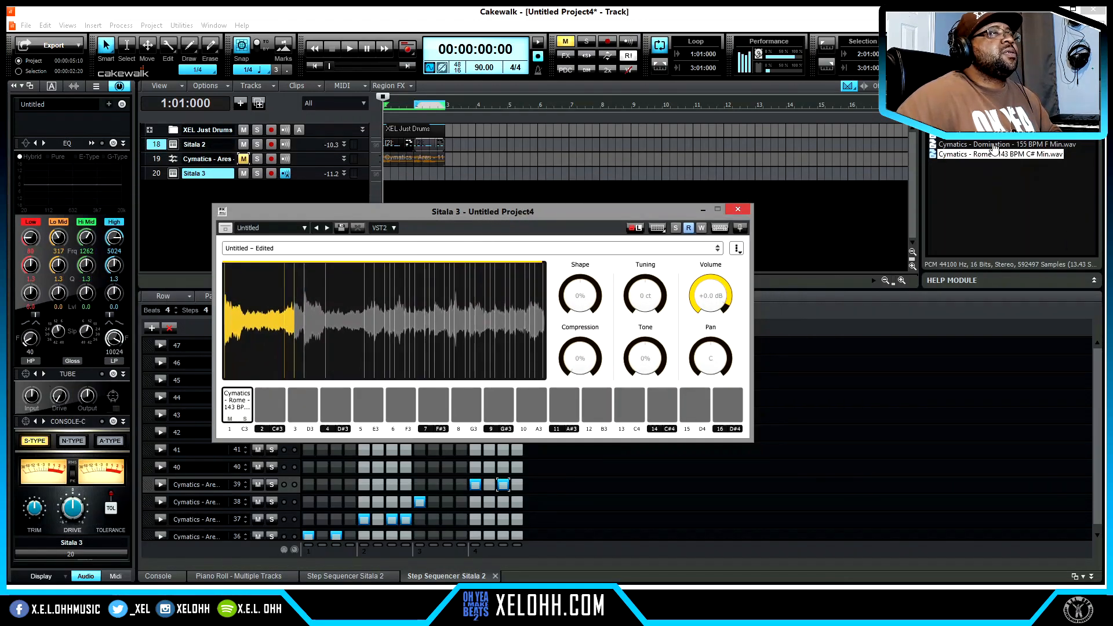
Add the Cymatics - Rome sample as a new audio track starting at bar 1, mute Sitala 2, and play it briefly.
left_click_drag(952, 158, 316, 192)
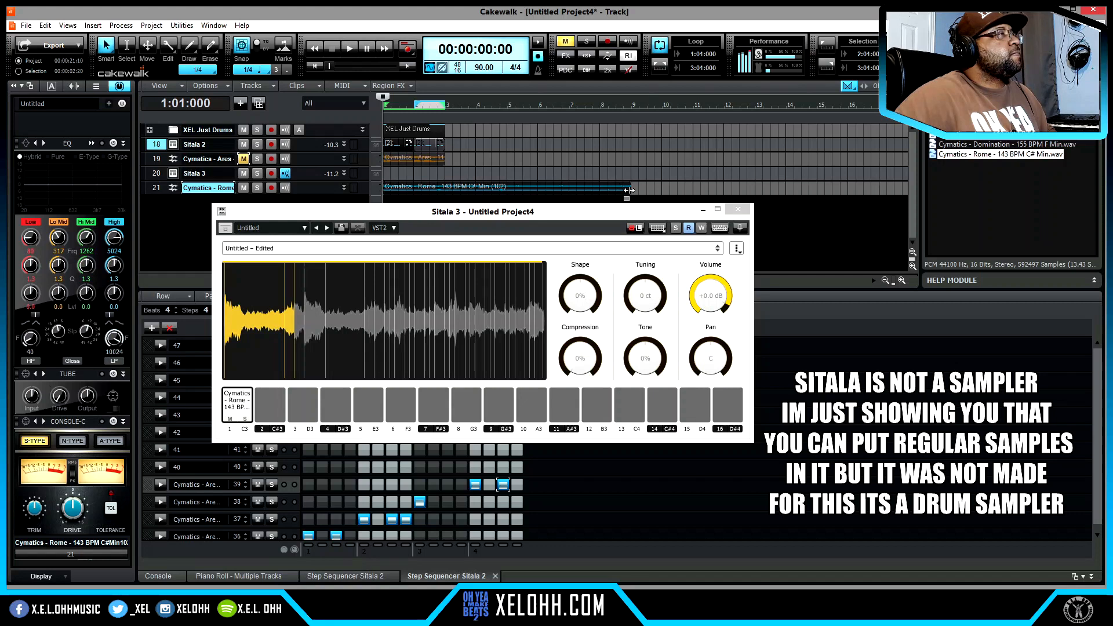
left_click(243, 144)
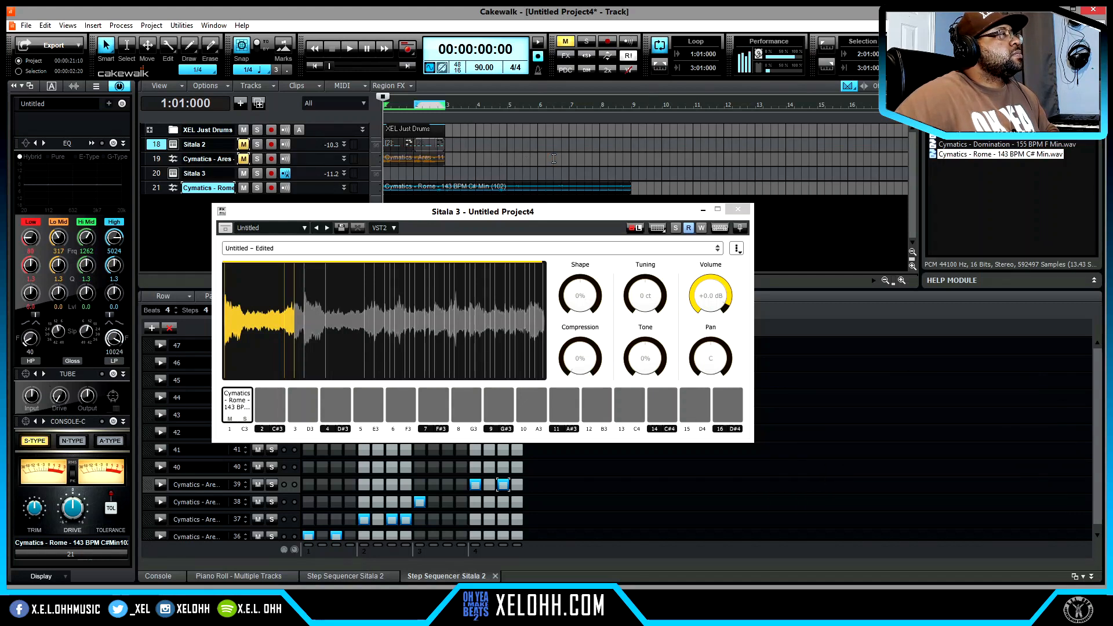
key("space")
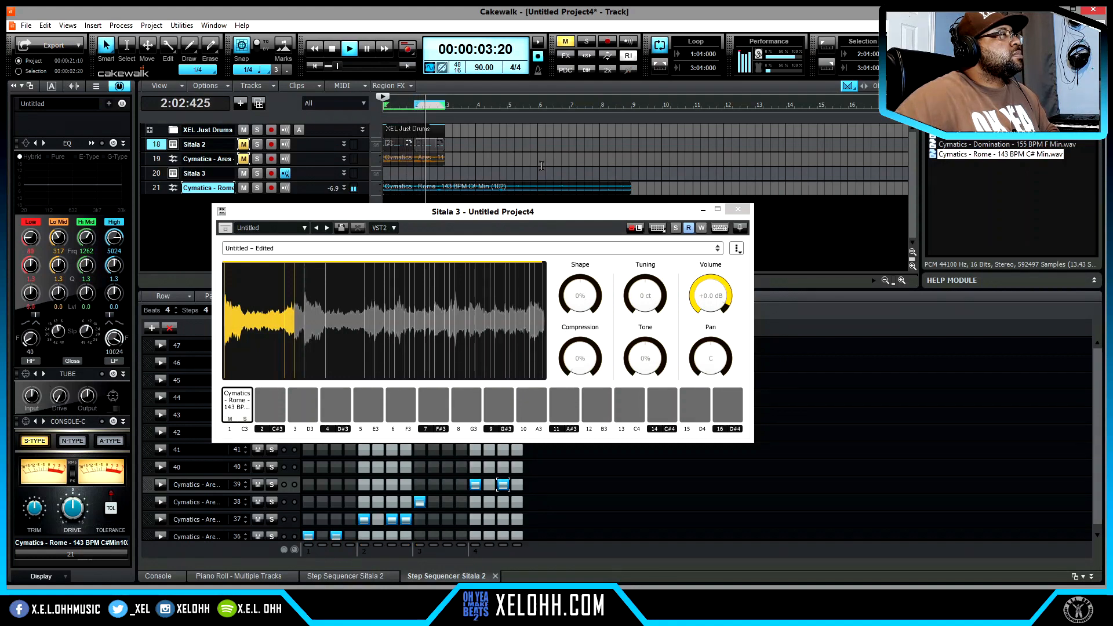
key("space")
Select the Rome clip, close the Sitala 3 window, and enlarge the Rome audio track to show its waveform.
left_click(439, 186)
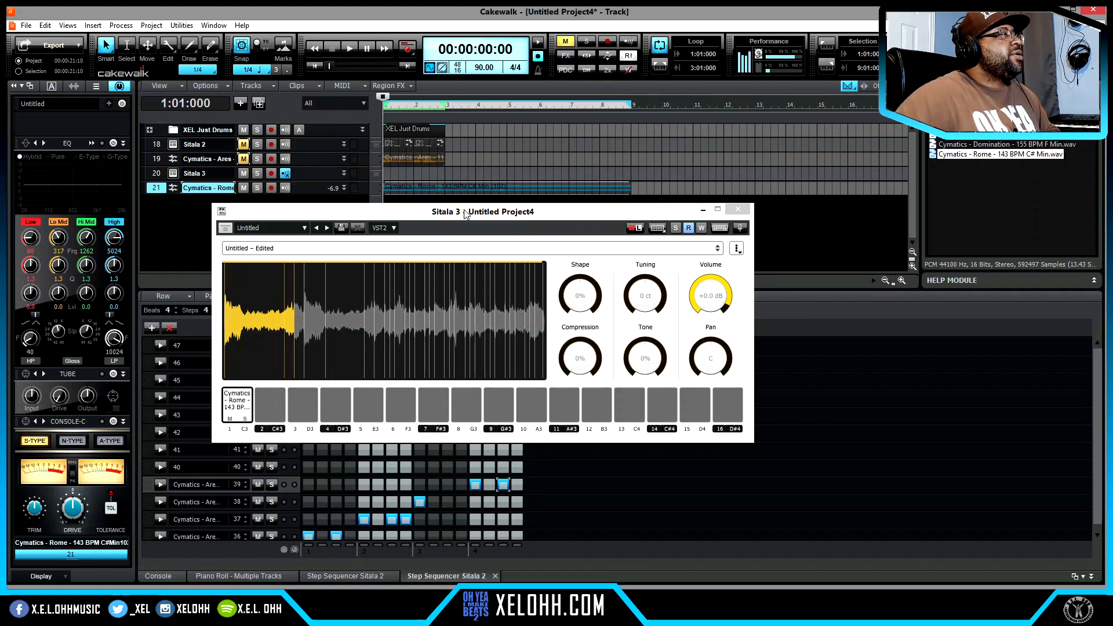
left_click_drag(464, 214, 469, 237)
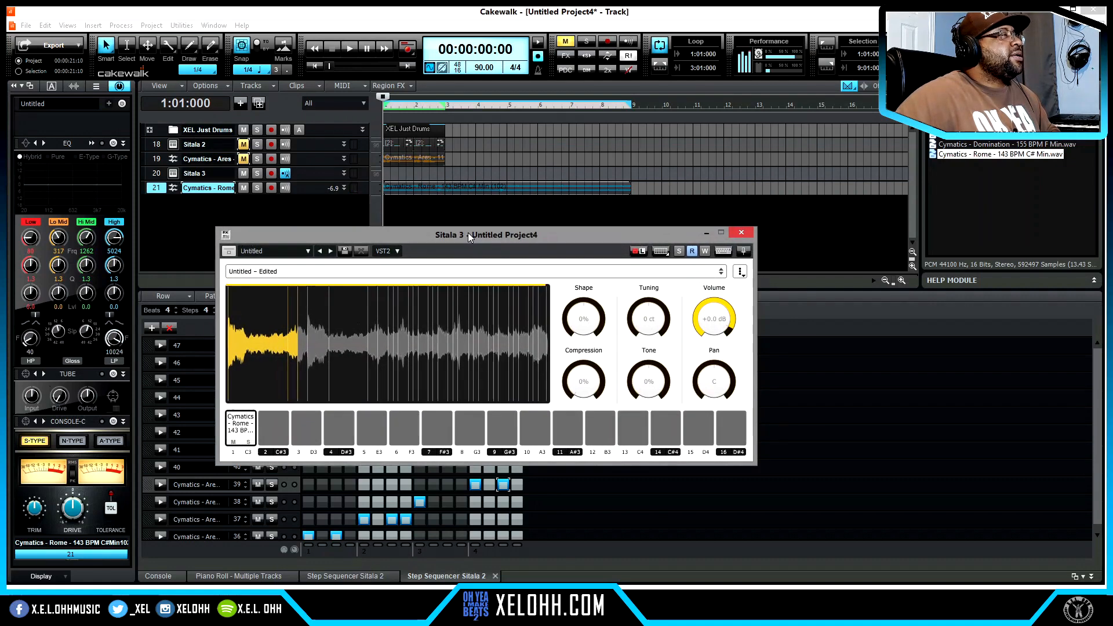
left_click(742, 233)
left_click_drag(295, 195, 328, 228)
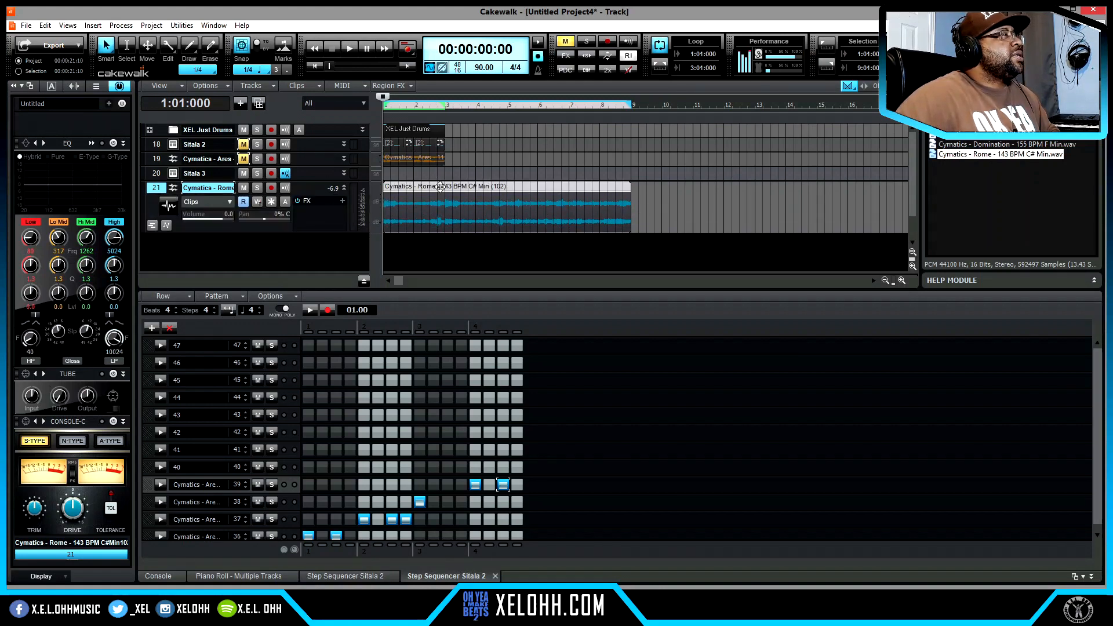
Show the Rome clip's Groove Clip properties and toggle Groove-Clip Looping, leaving it off.
left_click(74, 85)
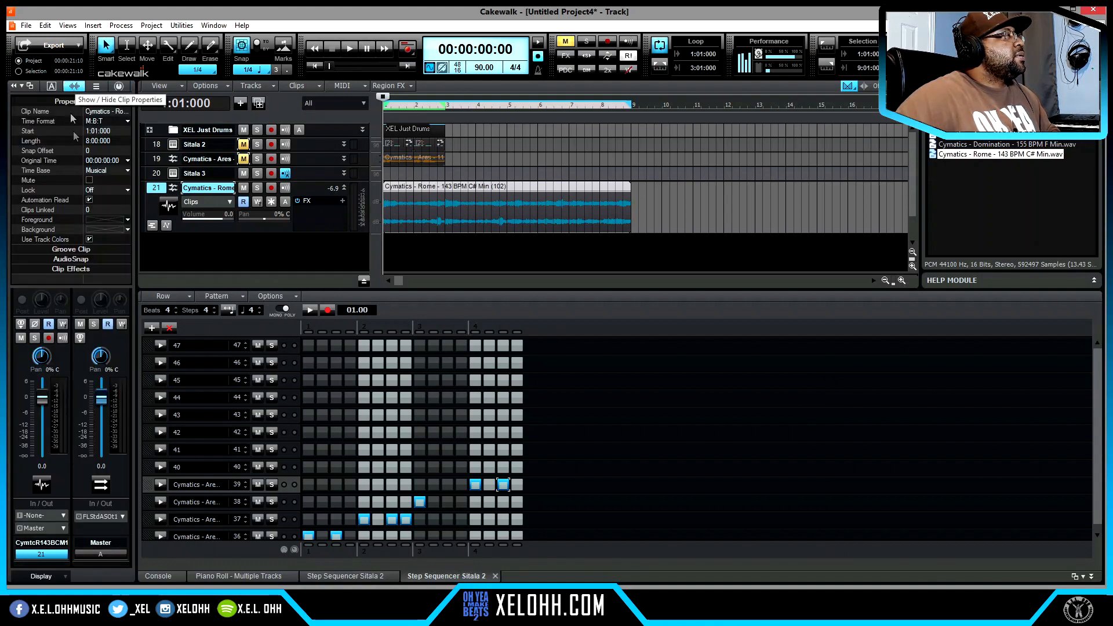
left_click(88, 249)
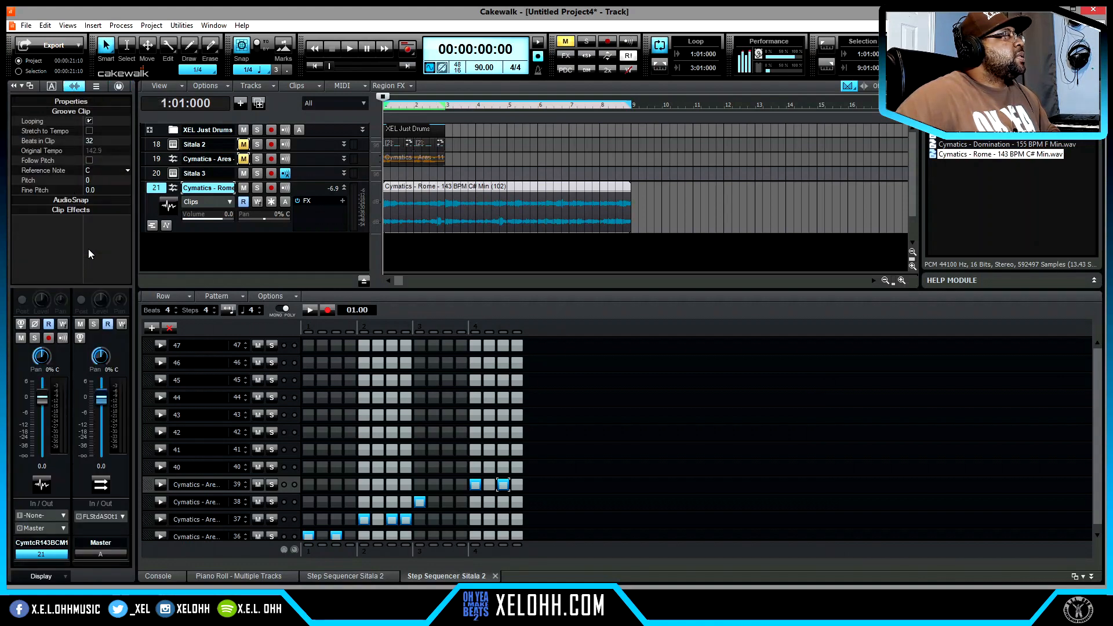
left_click(89, 121)
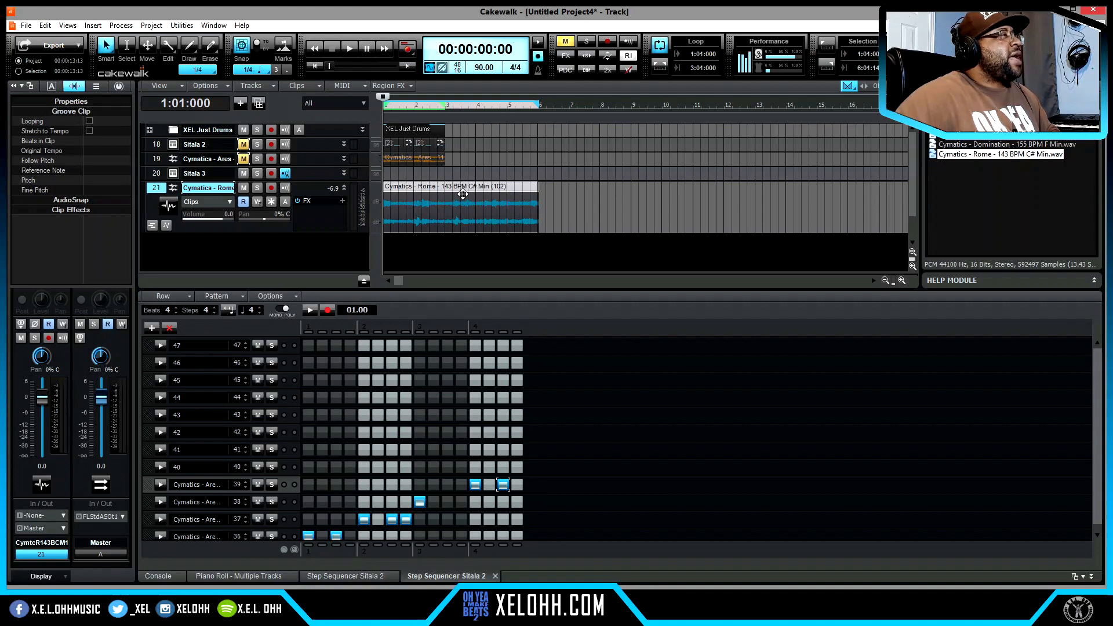
key("ctrl+l")
right_click(613, 189)
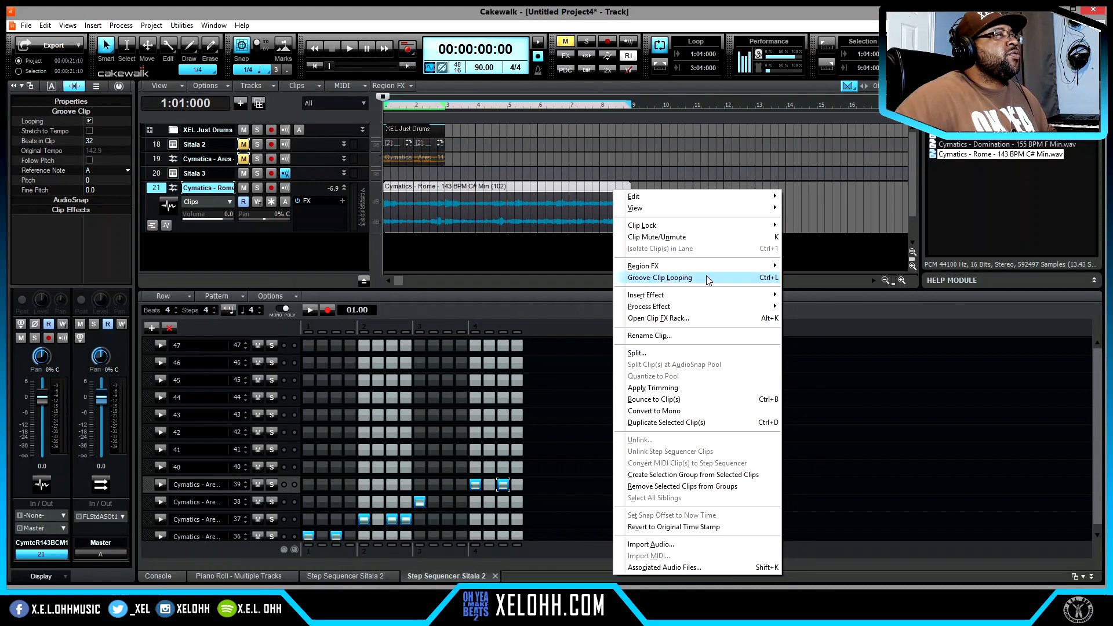
left_click(737, 279)
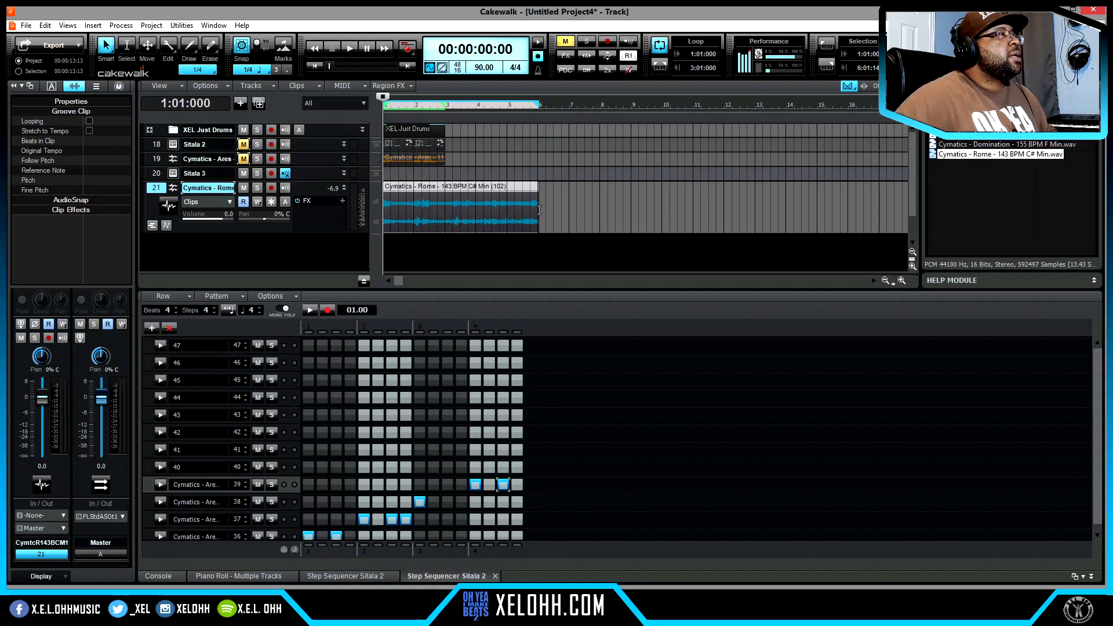
Time-stretch the Rome clip to 159% so it ends at bar 9, and play it from the start.
left_click_drag(538, 210, 629, 226)
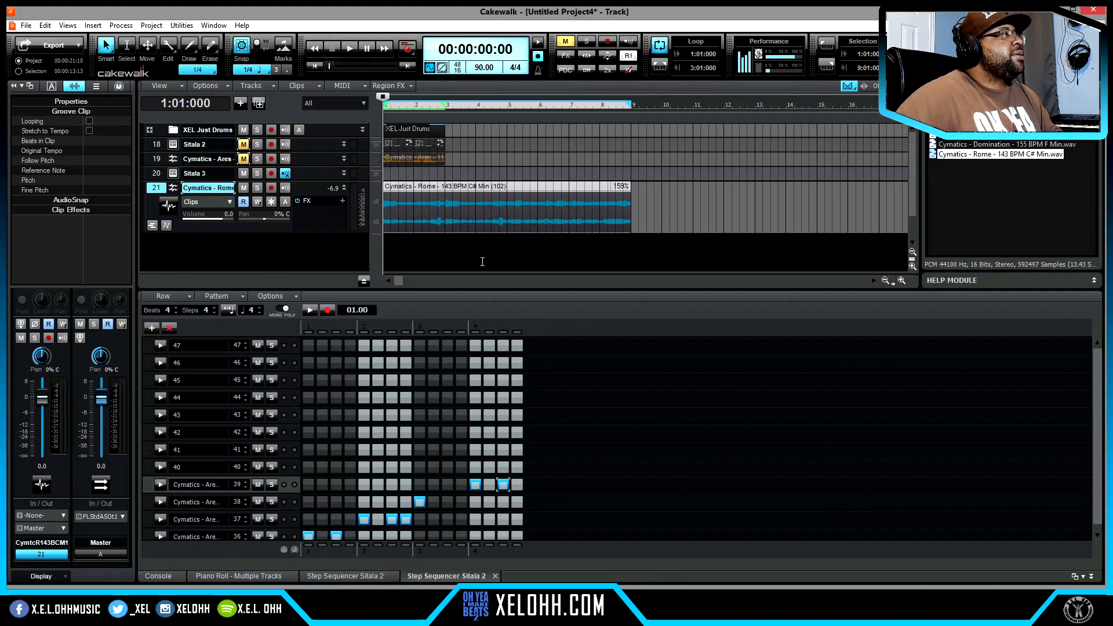
key("space")
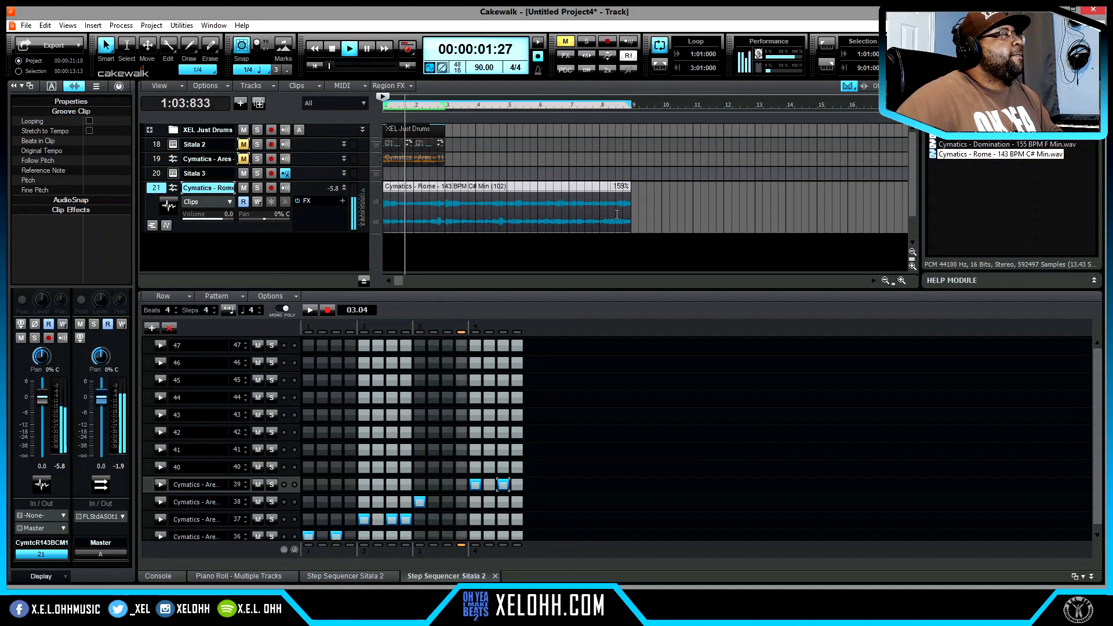
key("space")
Trim the stretched Rome clip to its first two bars and bounce it to a new clip.
left_click_drag(630, 207, 445, 217)
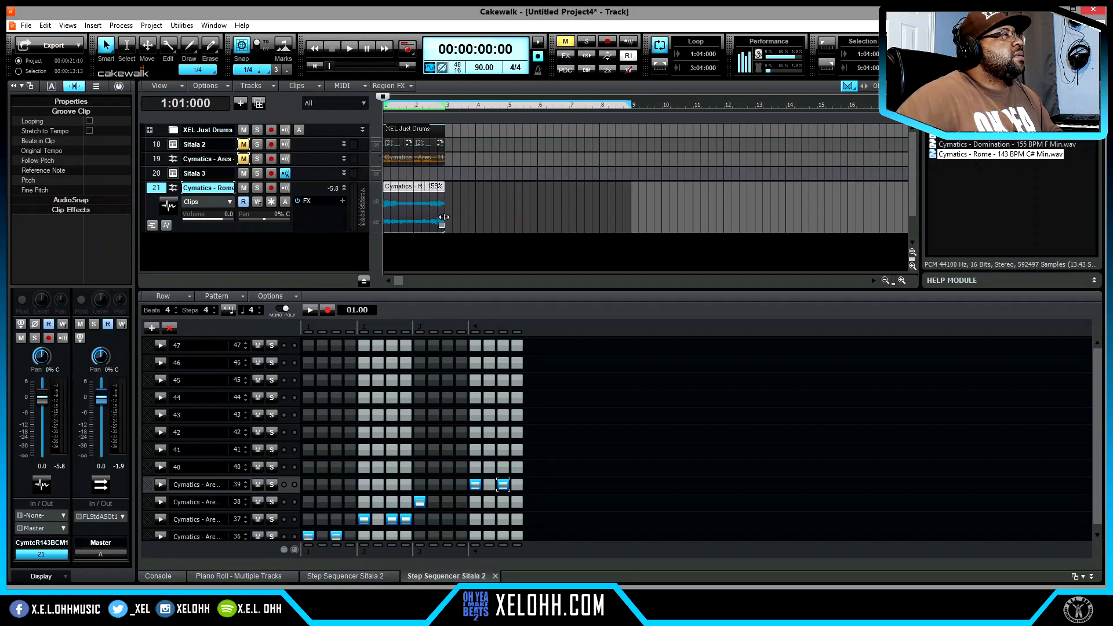
left_click(422, 187)
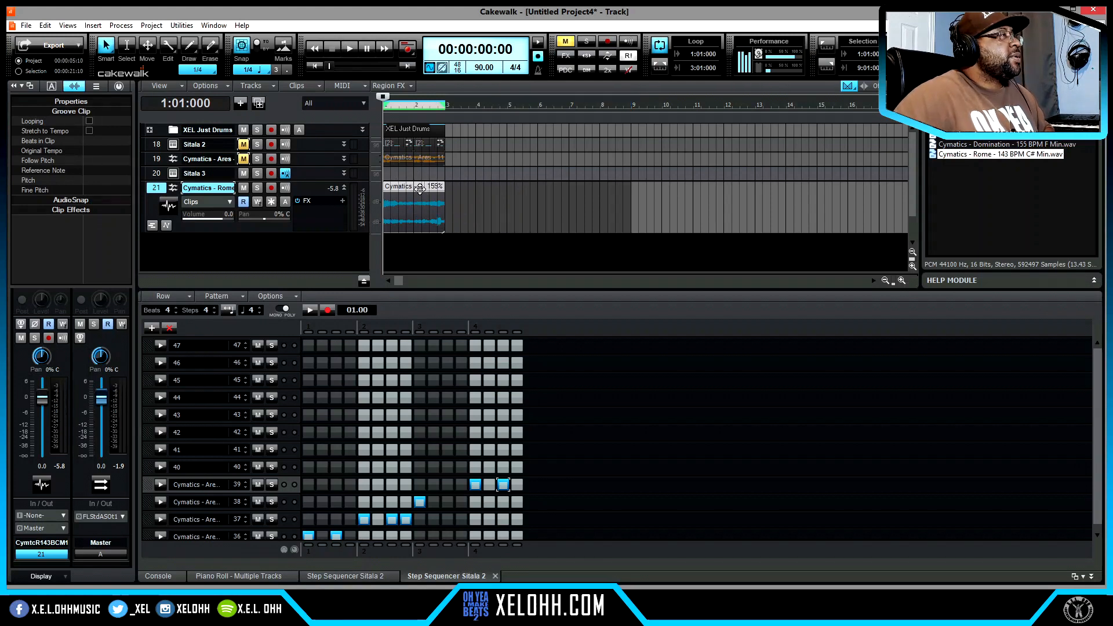
key("ctrl+b")
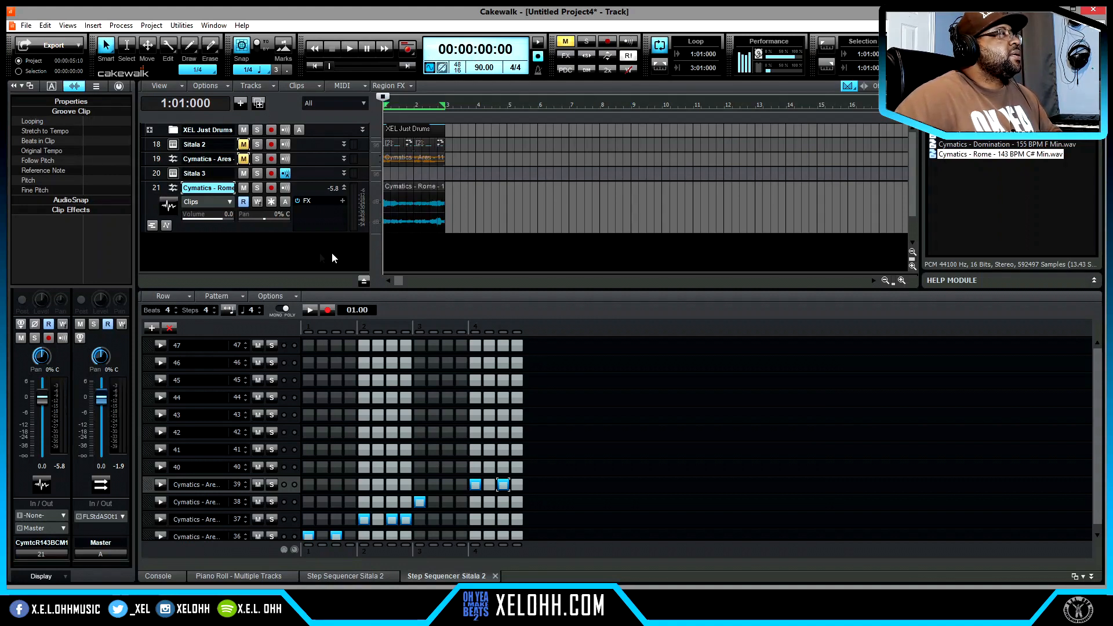
Open Sitala 3 and load the bounced two-bar Rome clip onto pad 1.
left_click(174, 174)
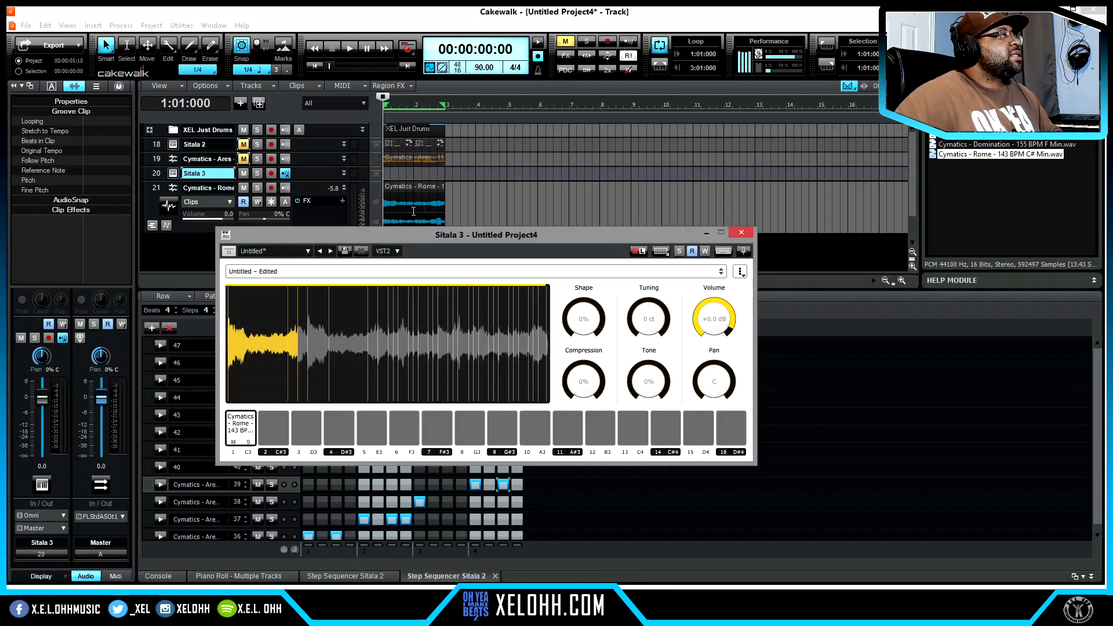
left_click(416, 201)
left_click_drag(416, 202, 350, 317)
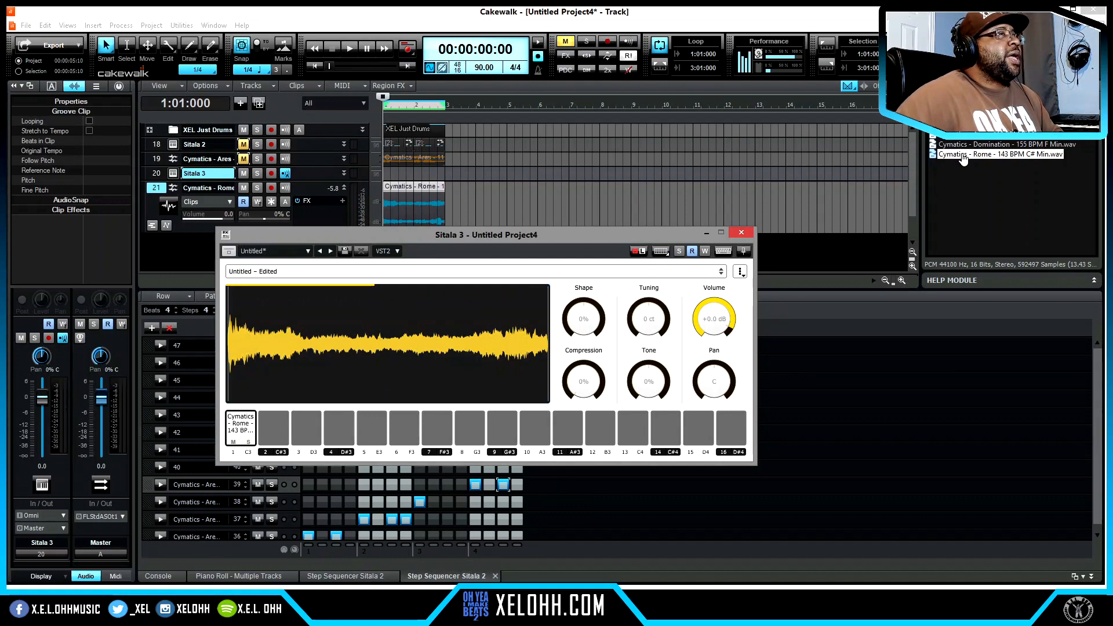
Load the original Cymatics - Rome sample onto pad 1, postponing the slicing, and trim it from its start to the fourth slice marker.
left_click_drag(962, 155, 311, 344)
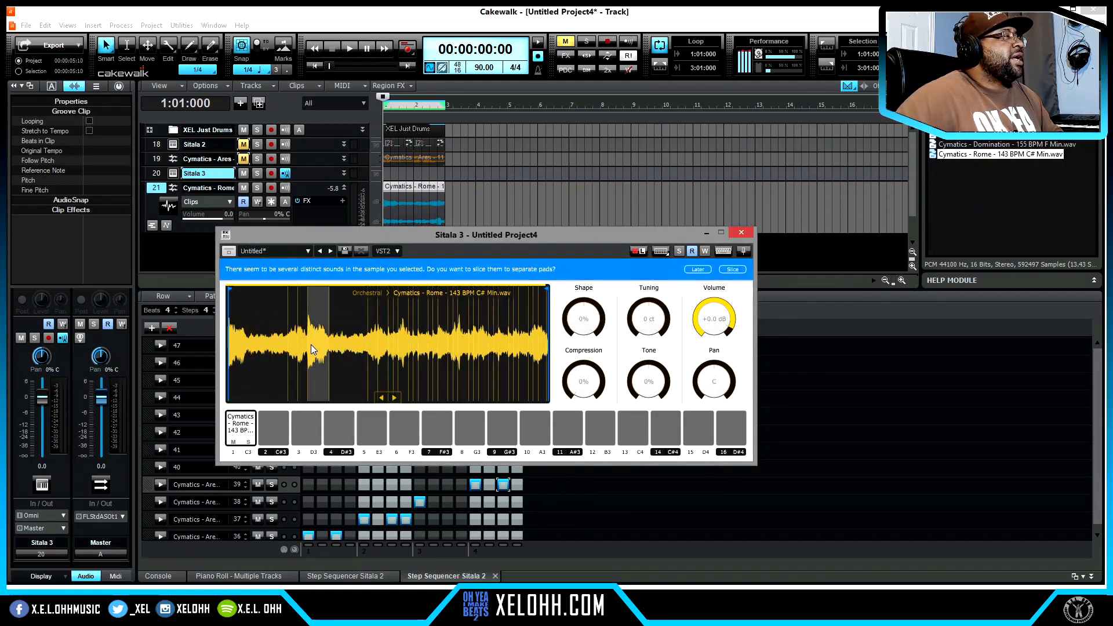
left_click(699, 270)
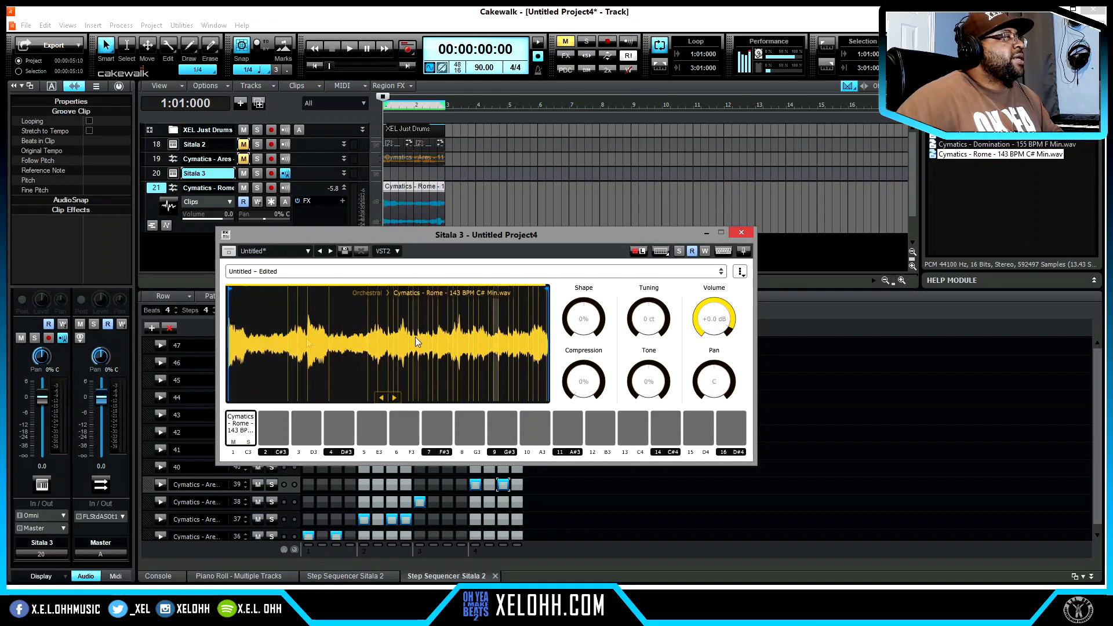
left_click(259, 313)
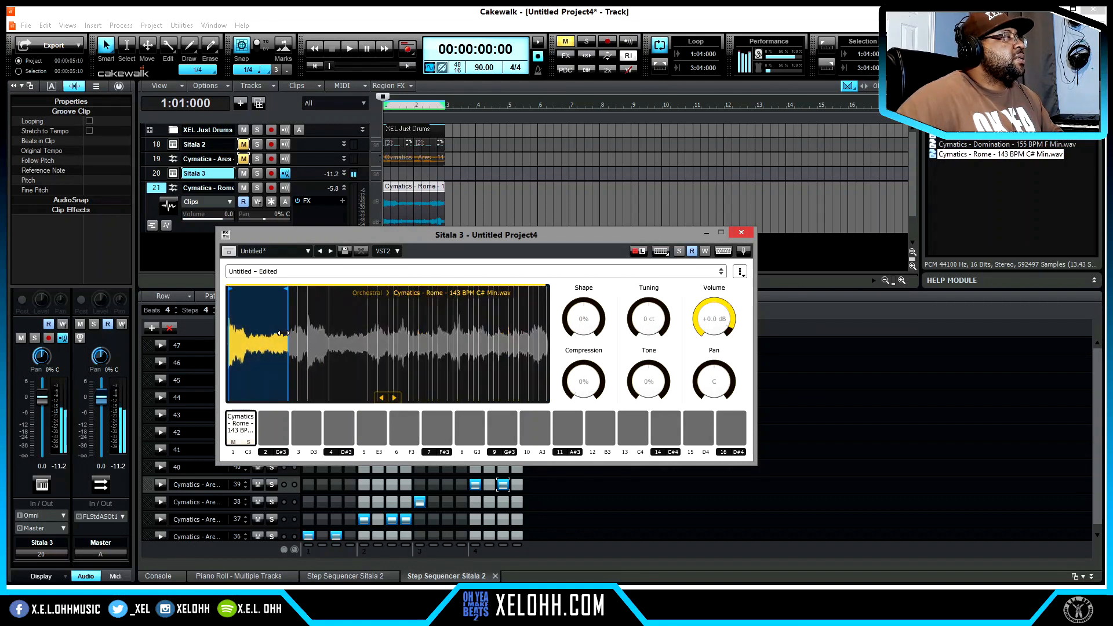
left_click_drag(292, 332, 293, 332)
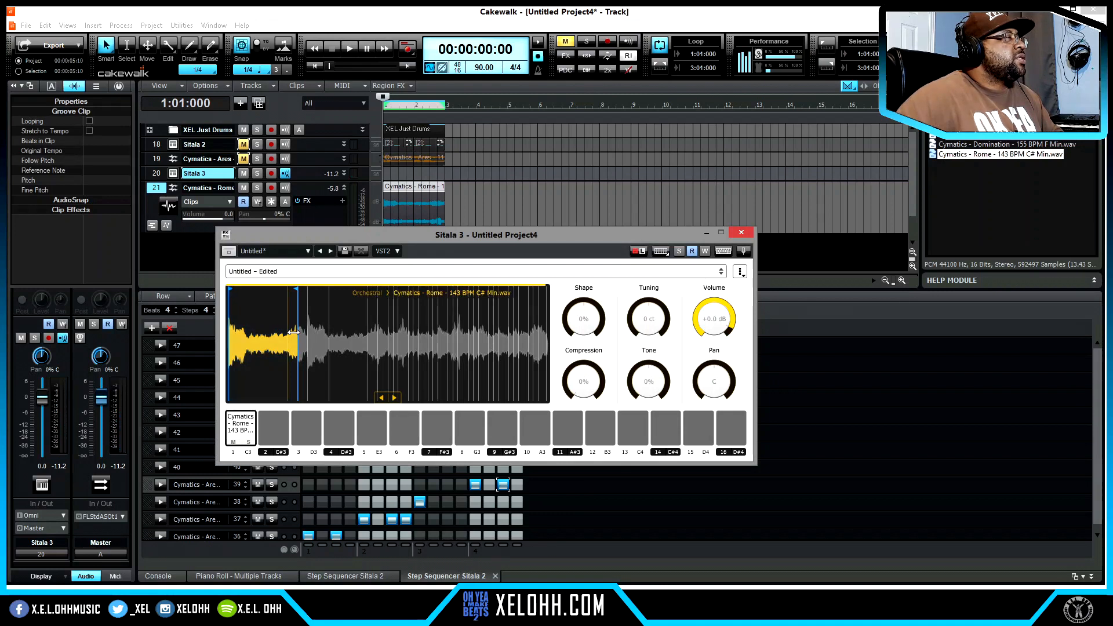
left_click_drag(294, 332, 328, 332)
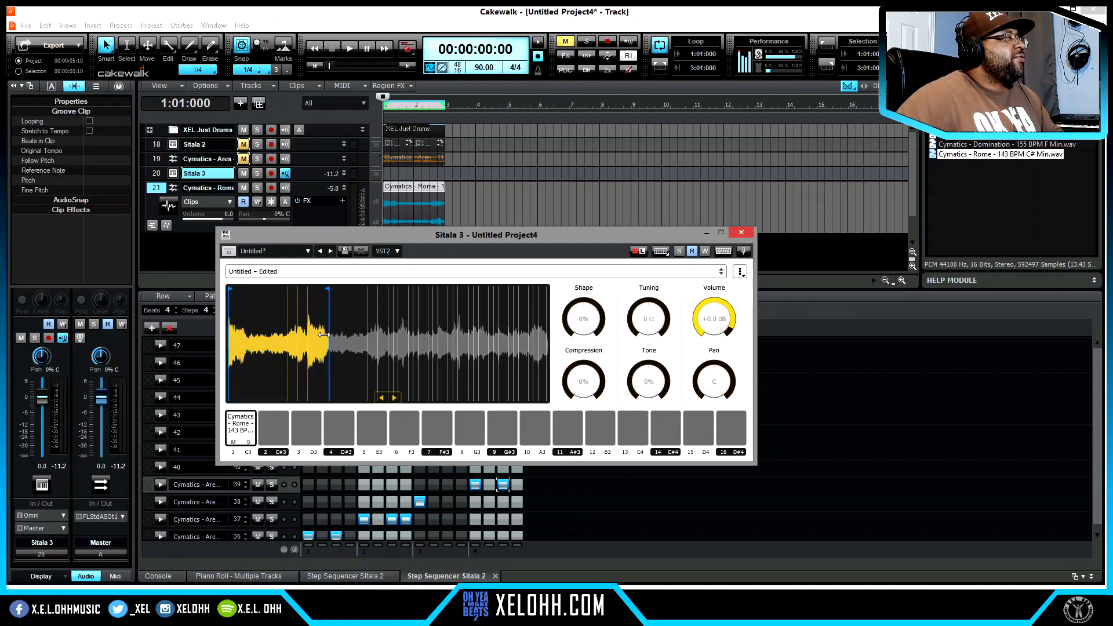
Slice the trimmed Rome range to separate pads, audition pads 2 to 4, and close the Sitala 3 window.
right_click(274, 336)
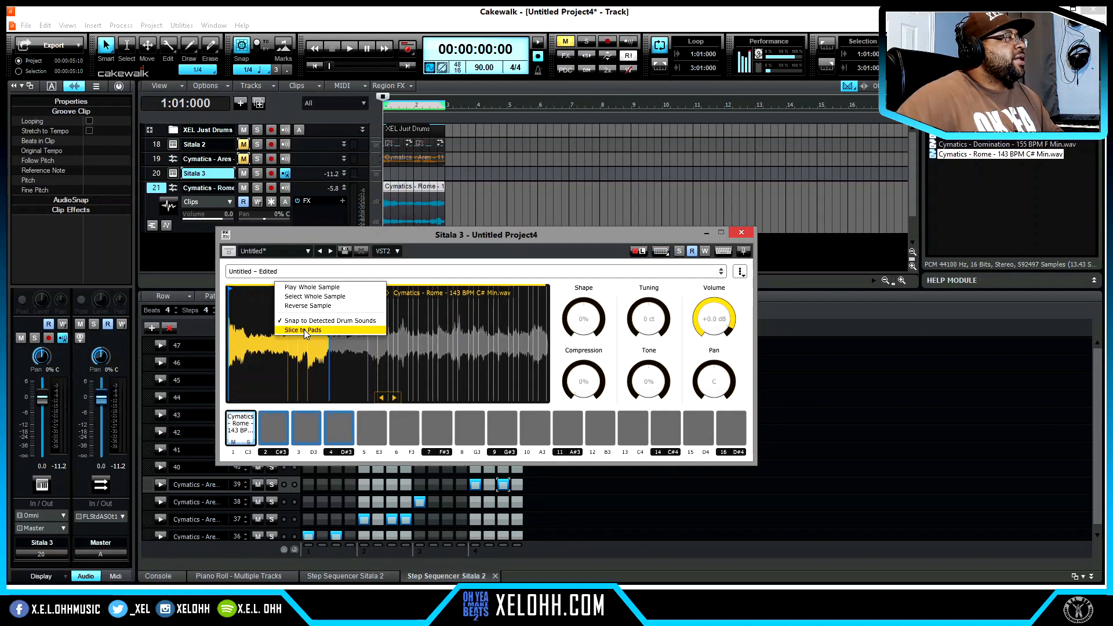
left_click(305, 331)
left_click(279, 431)
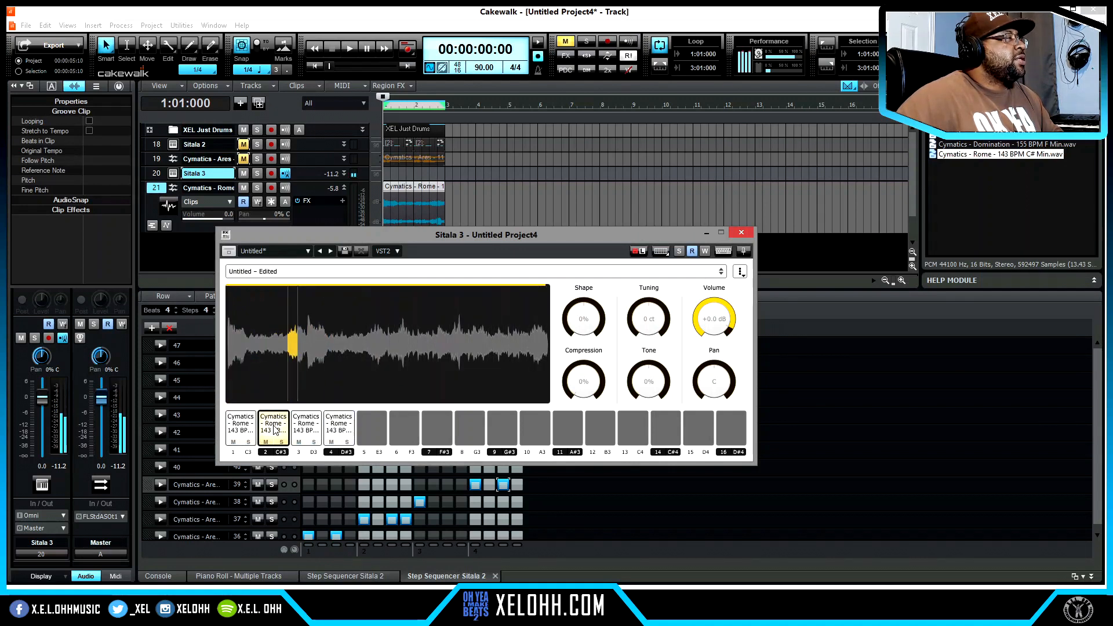
left_click(295, 430)
left_click(338, 429)
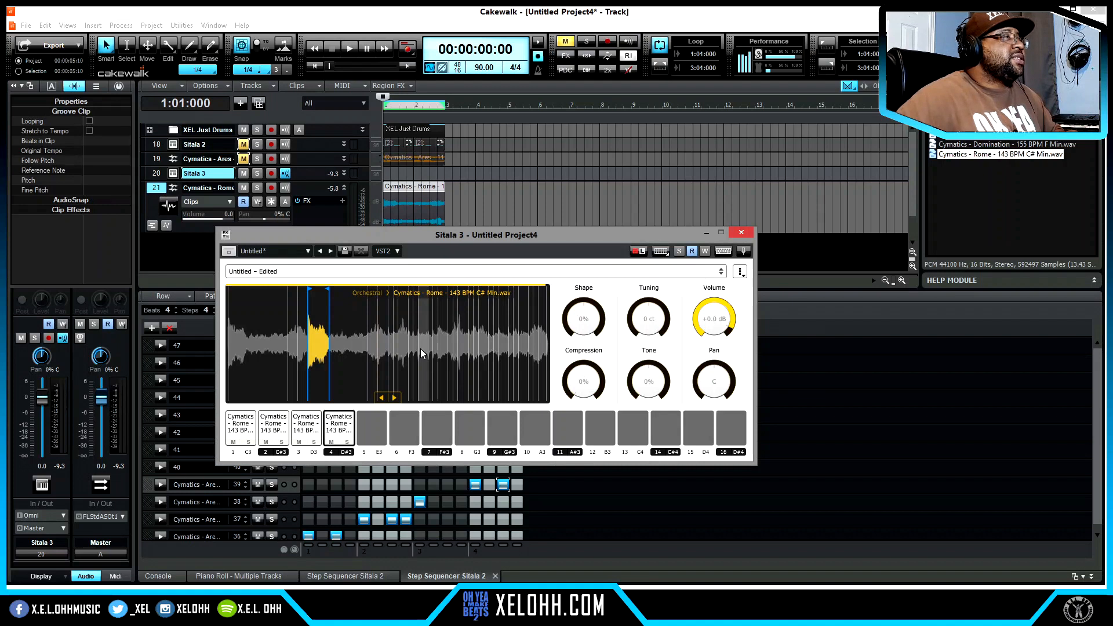
left_click(741, 234)
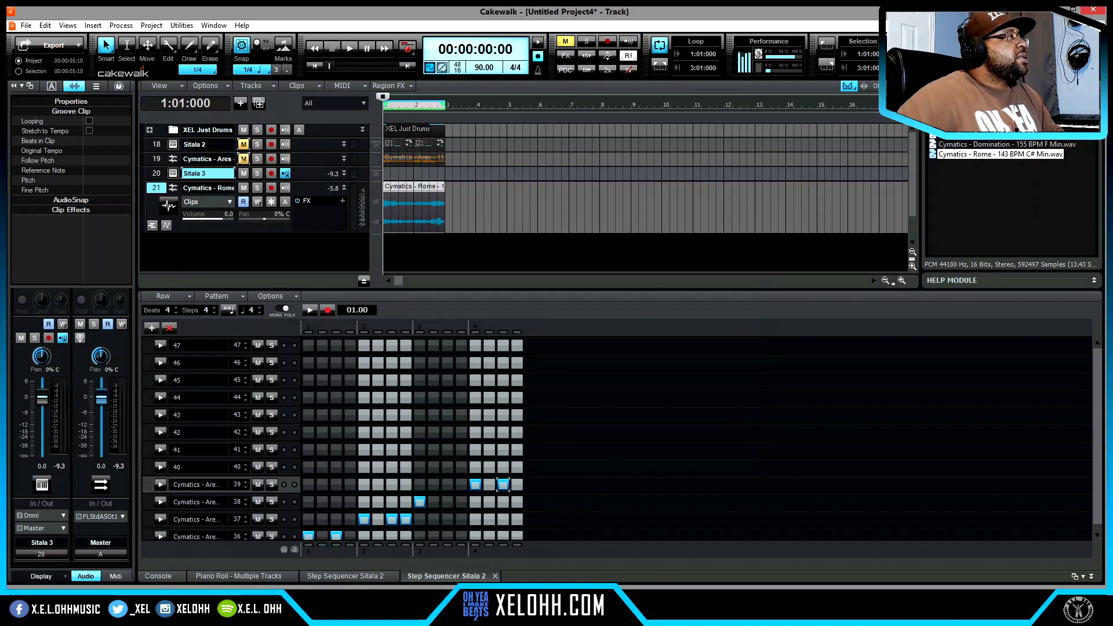